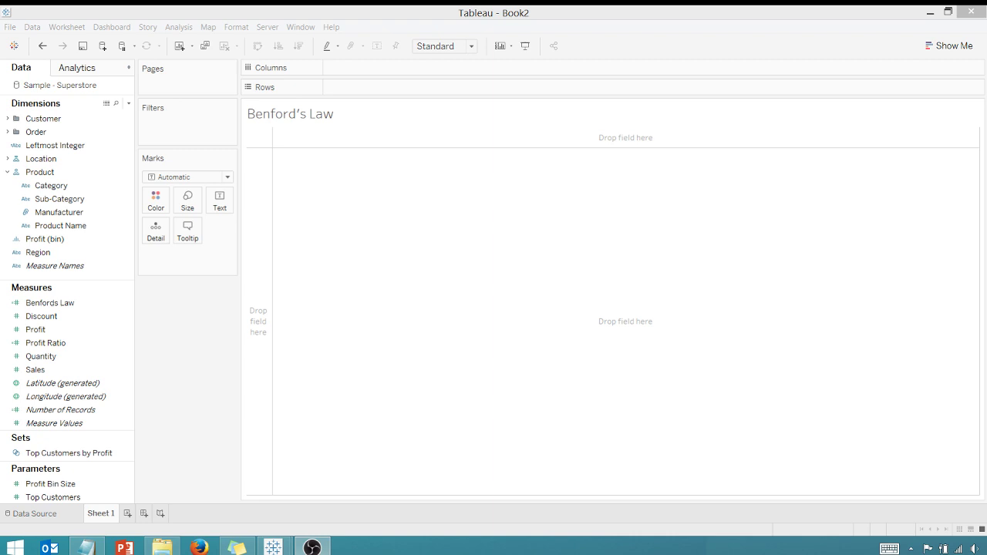
click(183, 17)
click(178, 27)
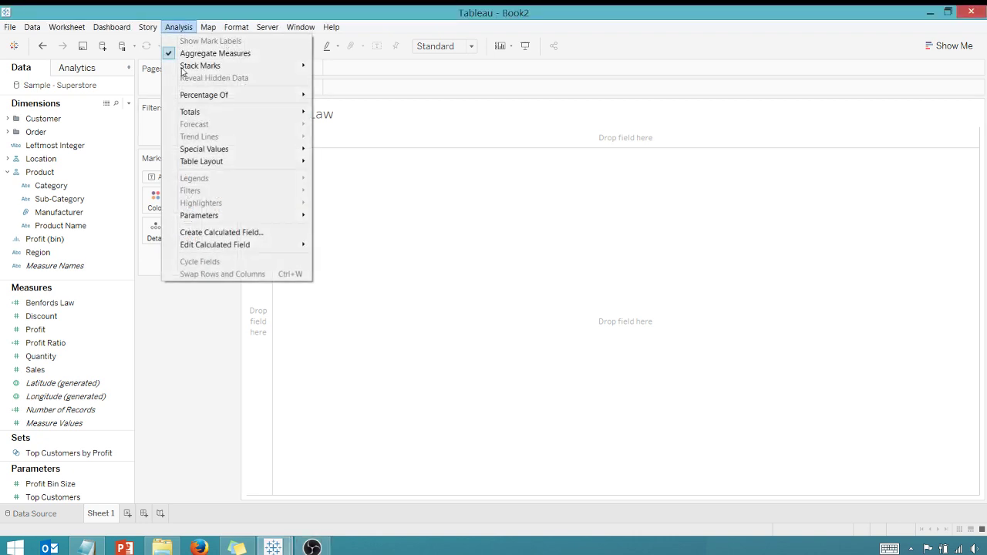
click(193, 327)
right_click(67, 146)
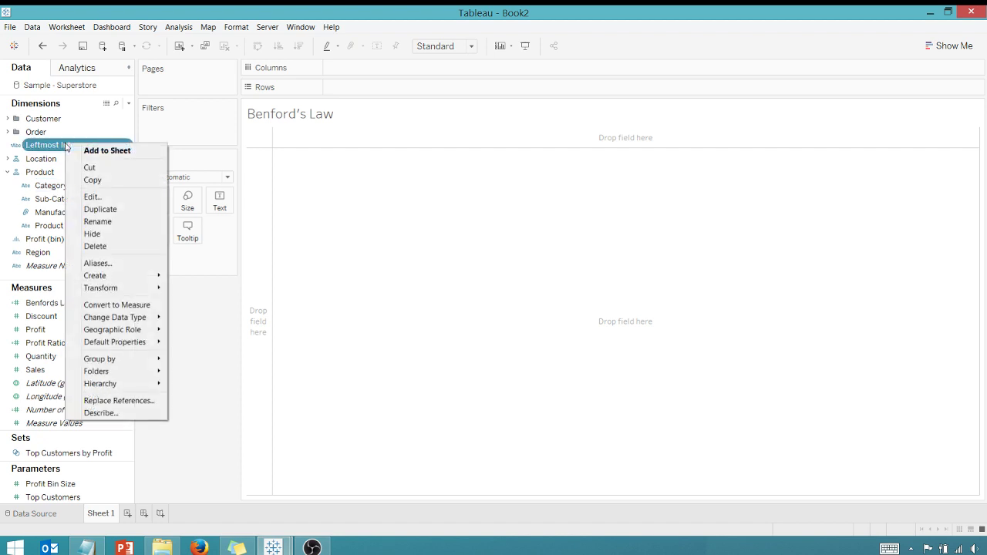
click(91, 198)
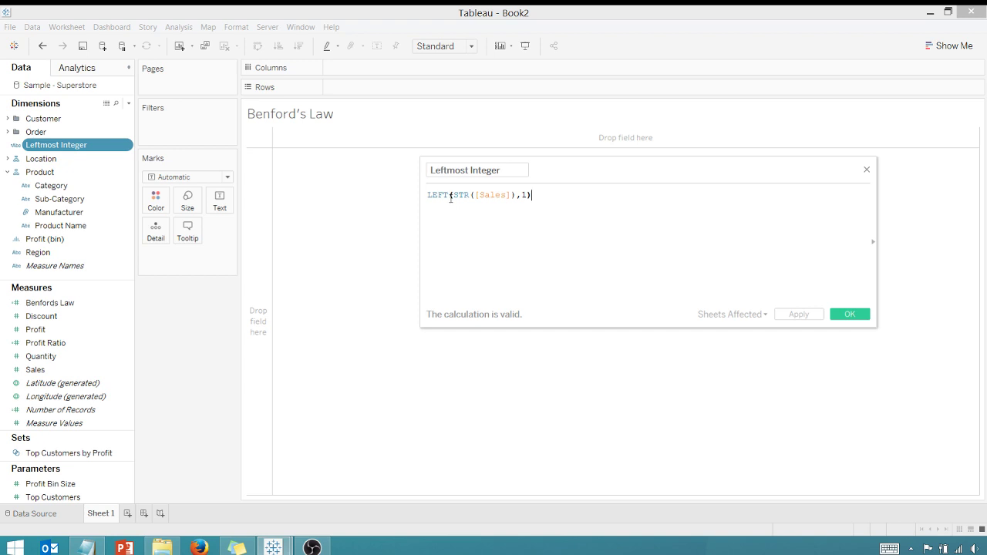
click(841, 316)
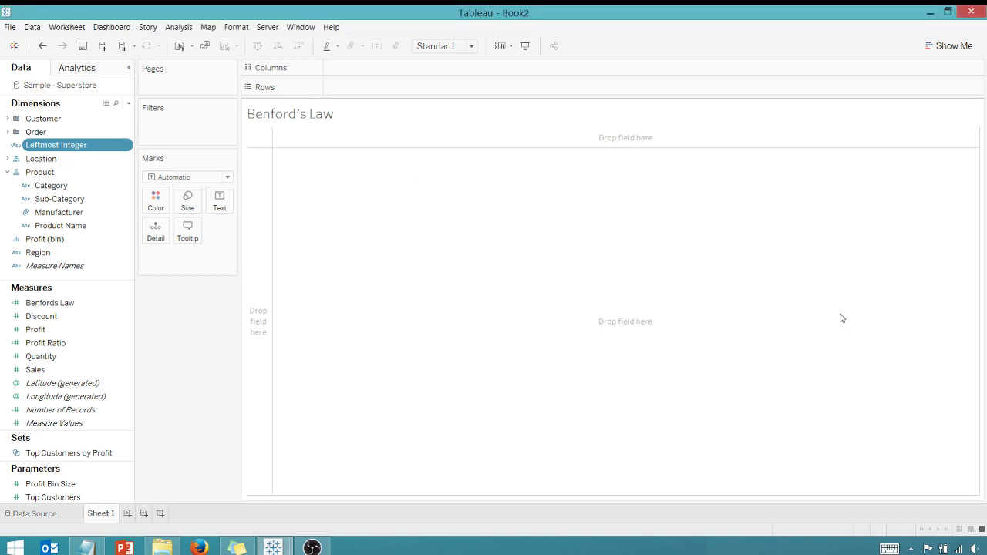
- Put Leftmost Integer on Columns and filter it to exclude 0, keeping digits 1–9
drag(66, 147, 380, 73)
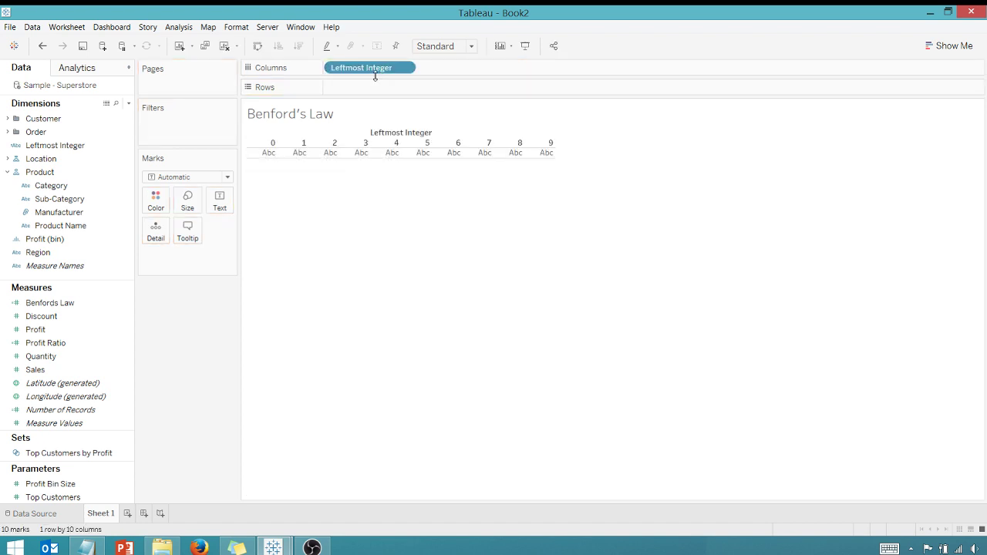
mouse_move(271, 156)
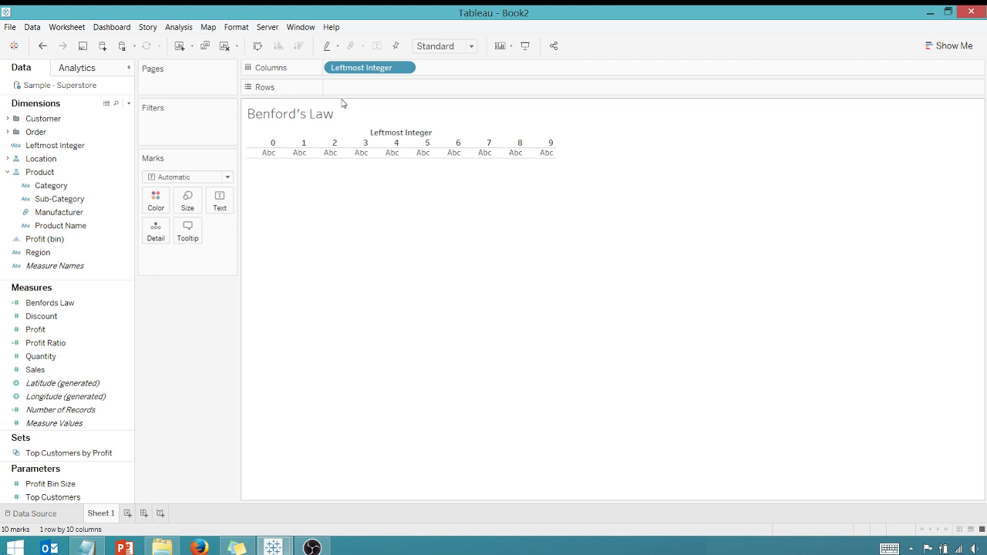
drag(56, 145, 176, 124)
click(389, 183)
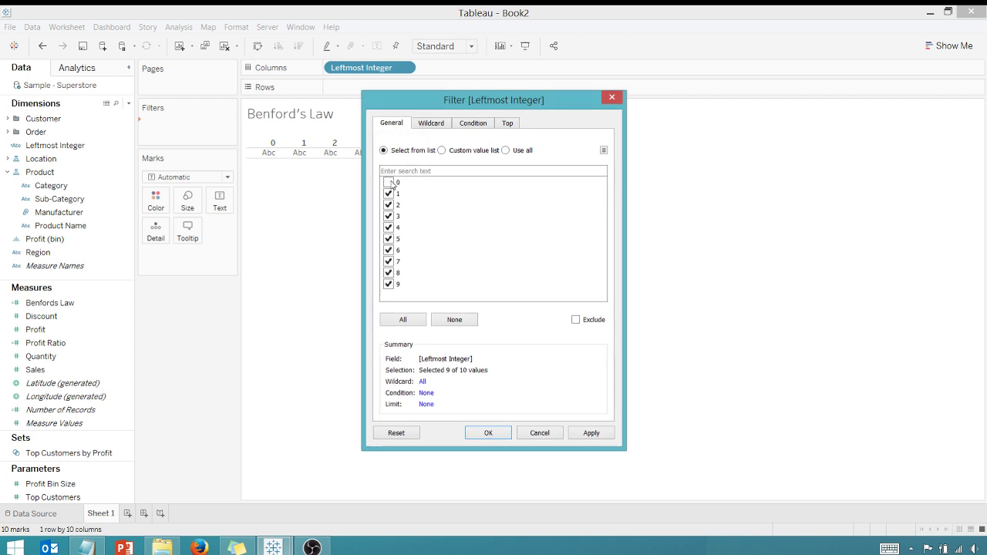
click(479, 433)
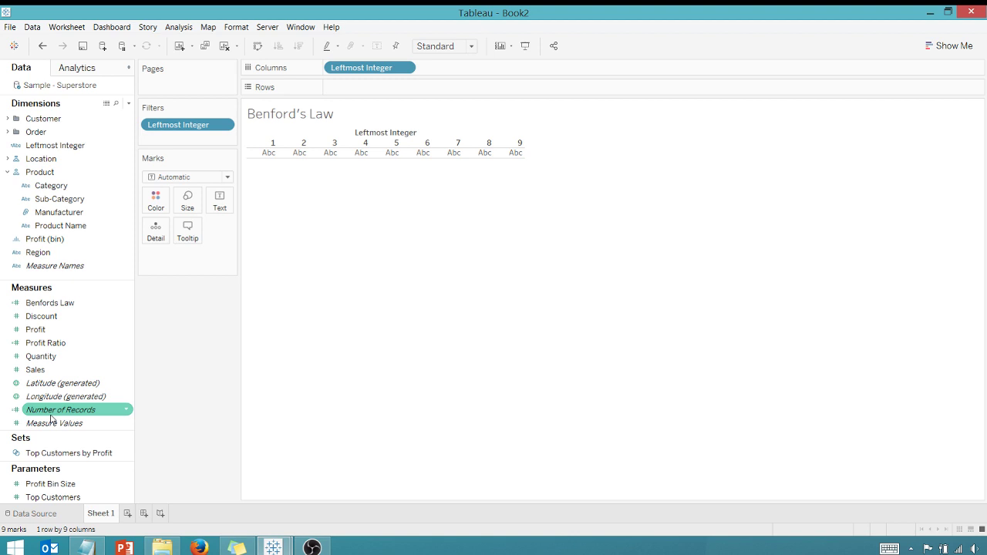
- Plot Number of Records on Rows as a Percent of Total quick table calculation
drag(51, 415, 384, 88)
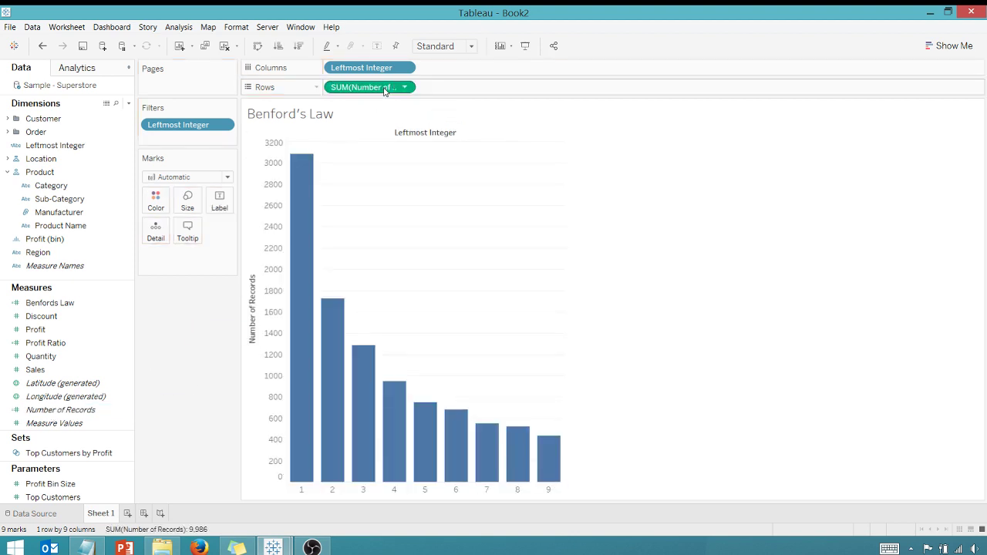
click(404, 87)
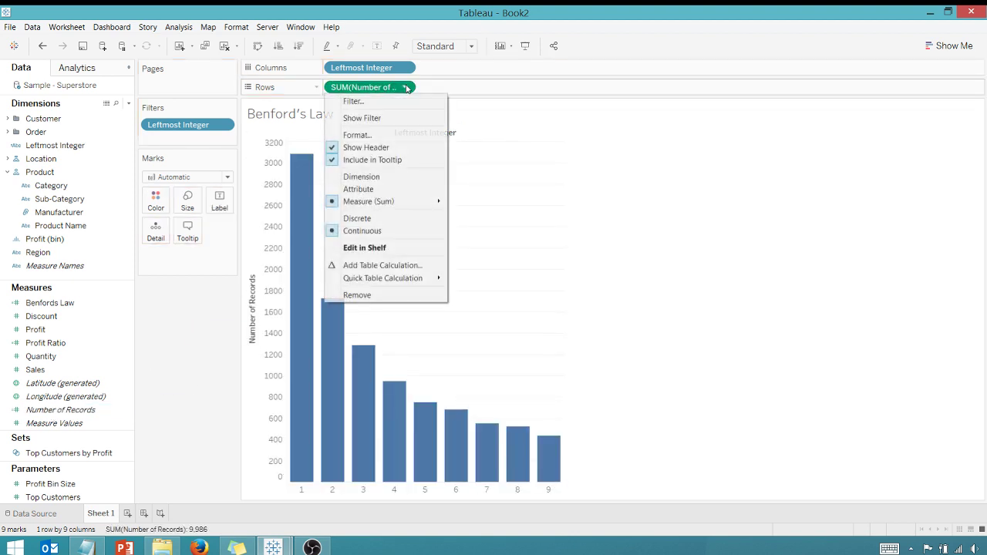
mouse_move(405, 280)
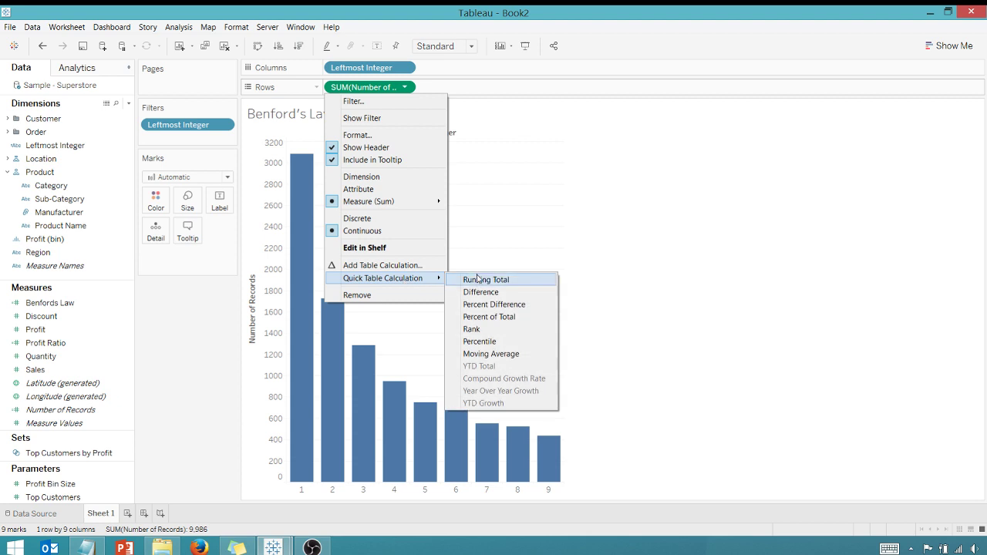
click(490, 317)
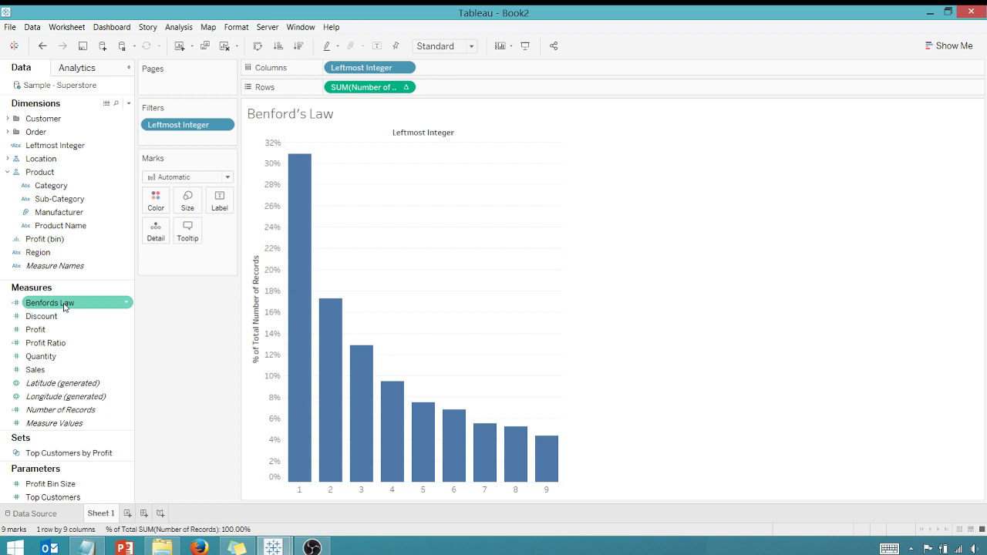
- Review the Benfords Law calculated field's formula without changing it
click(168, 30)
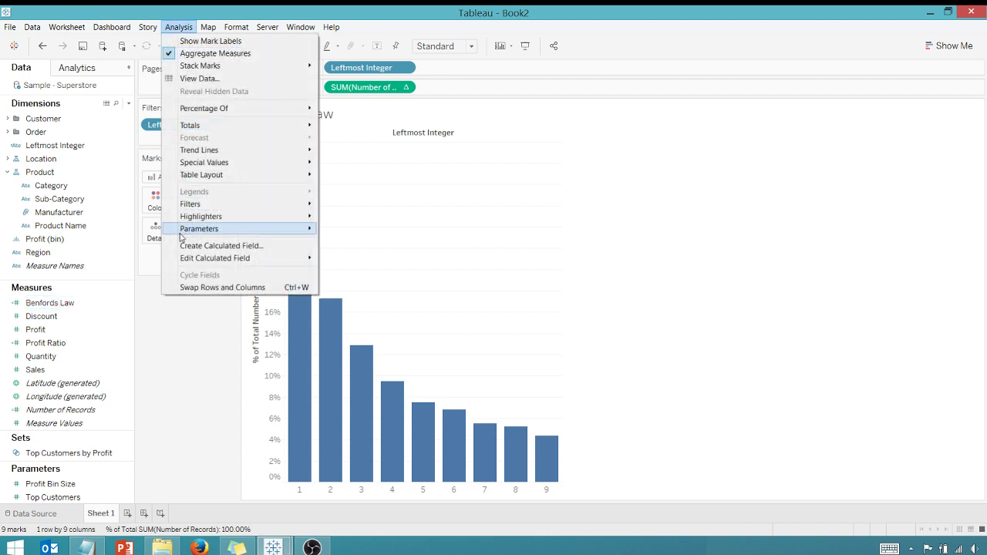
click(163, 399)
right_click(60, 303)
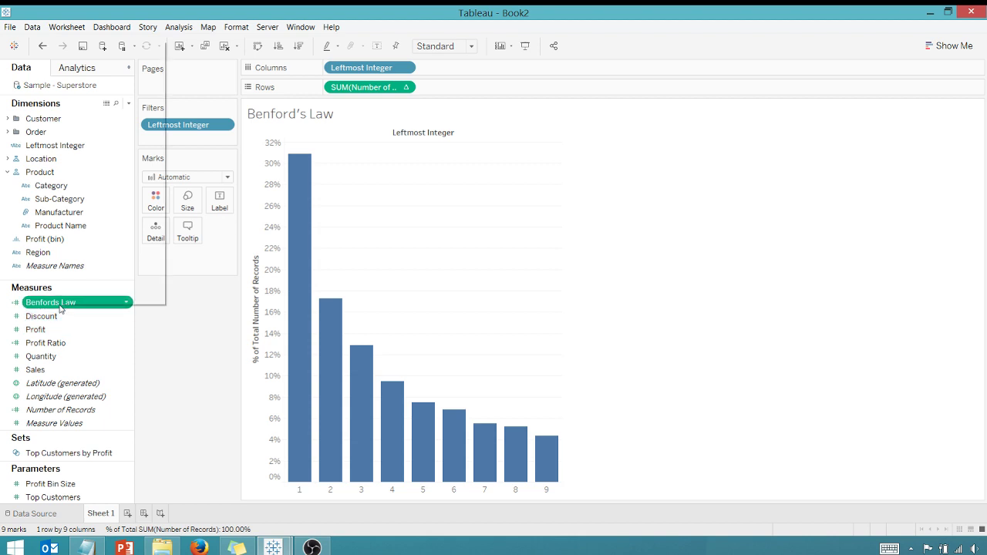
click(92, 110)
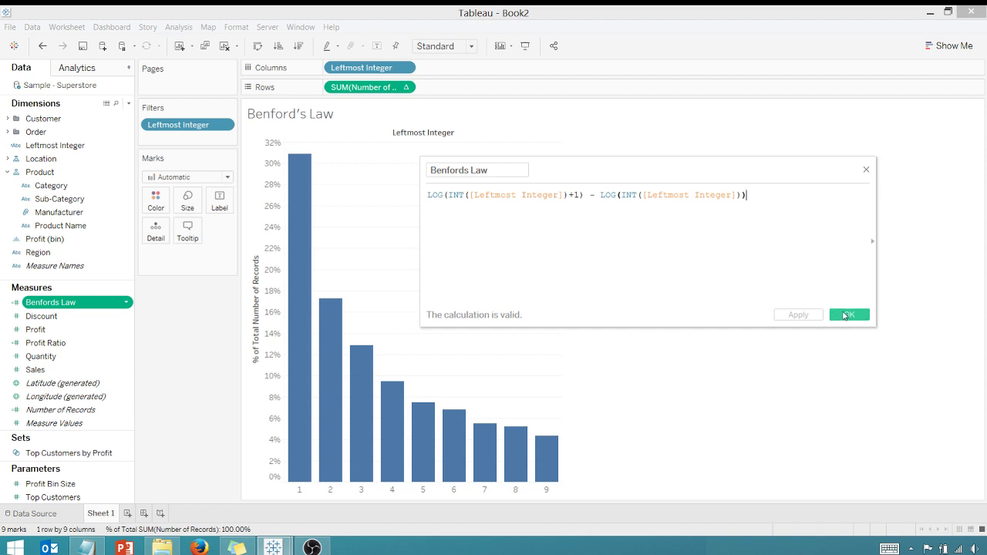
click(841, 315)
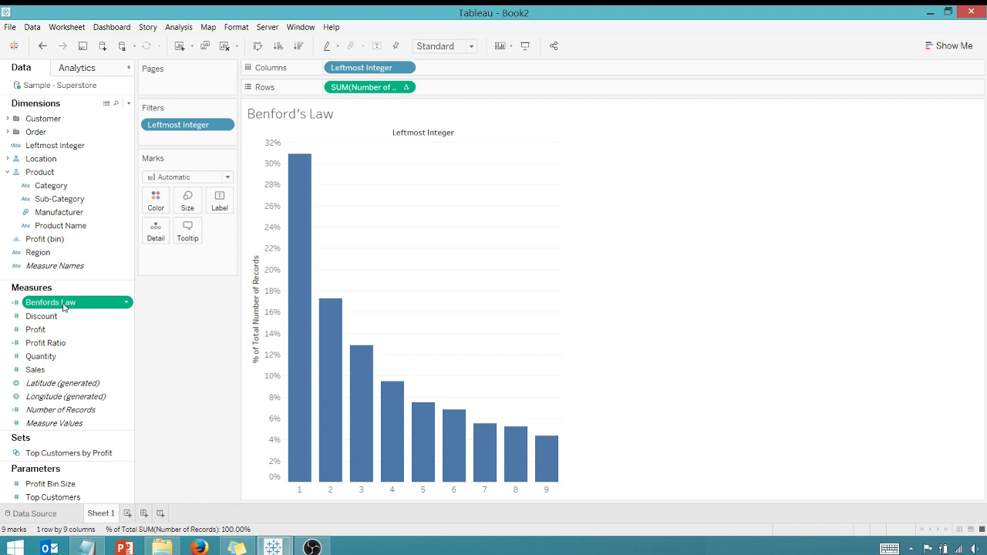
- Add Benfords Law to Detail on the Marks card, aggregated as Minimum
drag(63, 306, 158, 235)
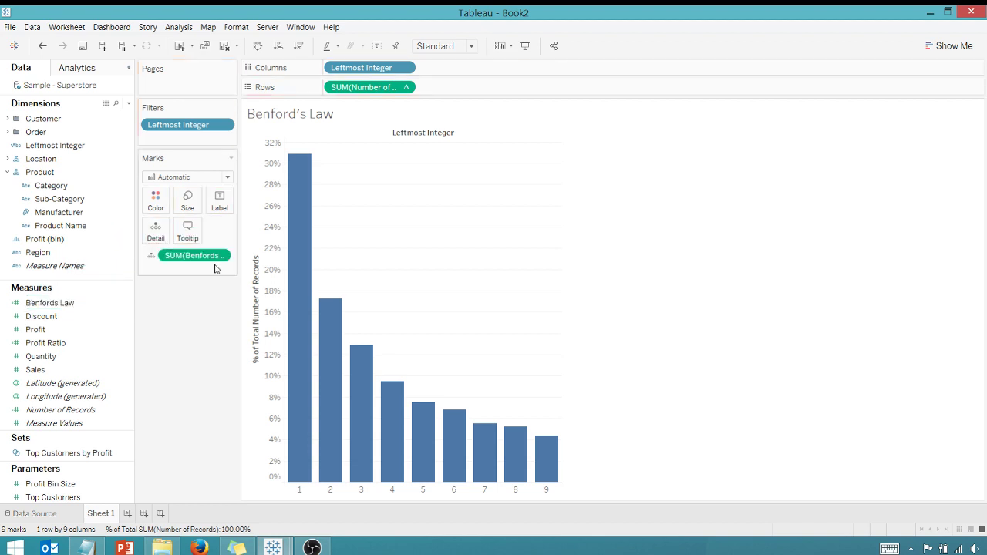
click(221, 256)
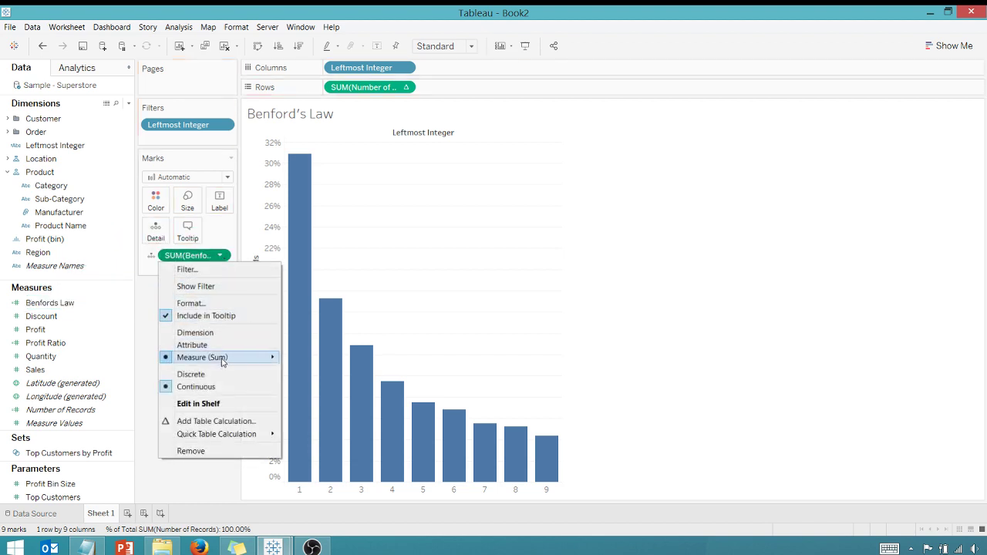
mouse_move(222, 361)
click(314, 427)
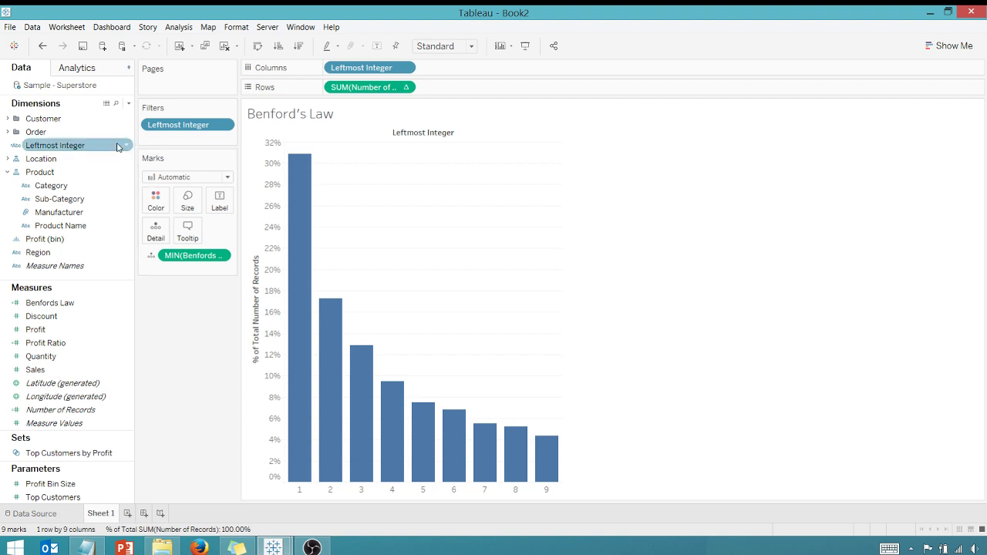
- Add a per-cell distribution band at 80,100,120 percent of average MIN(Benfords Law)
click(92, 71)
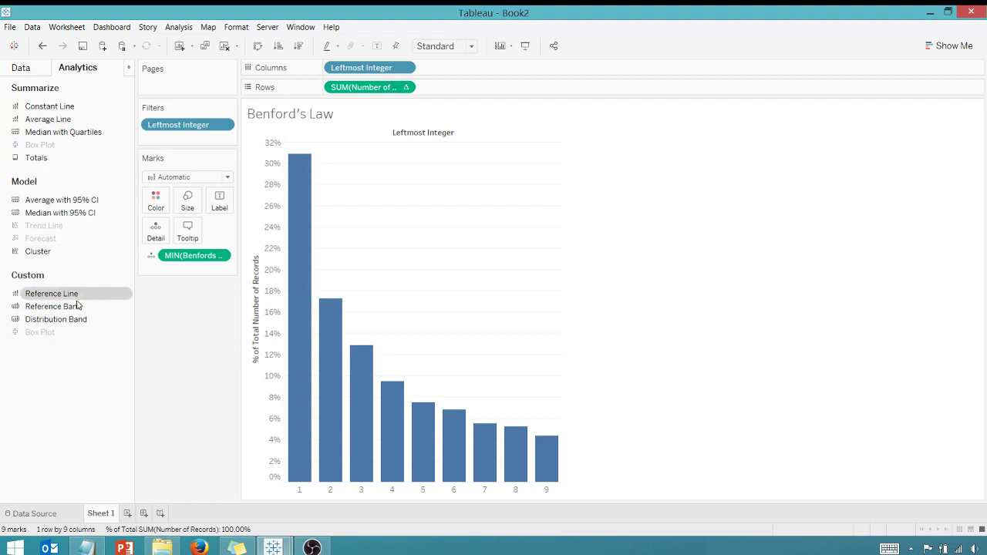
drag(56, 323, 441, 151)
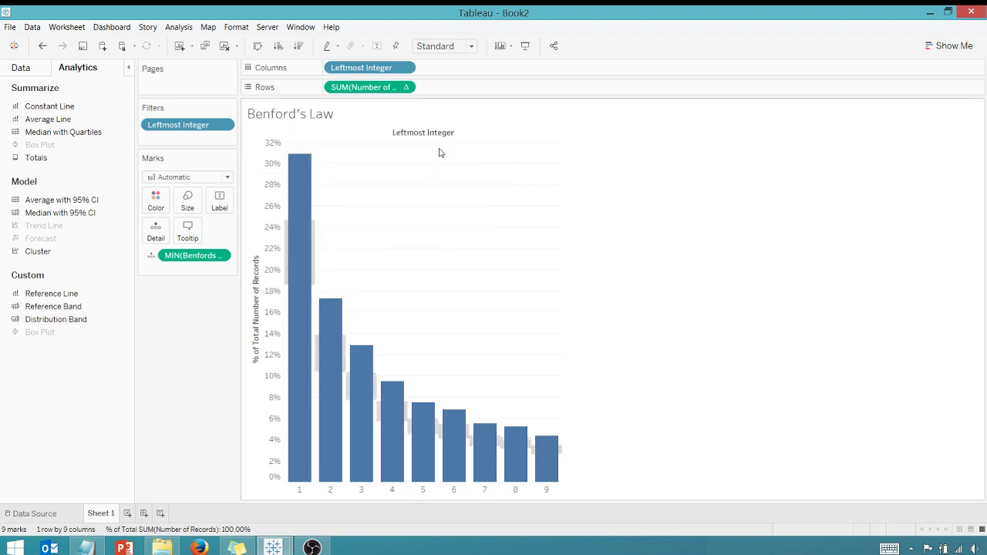
click(480, 233)
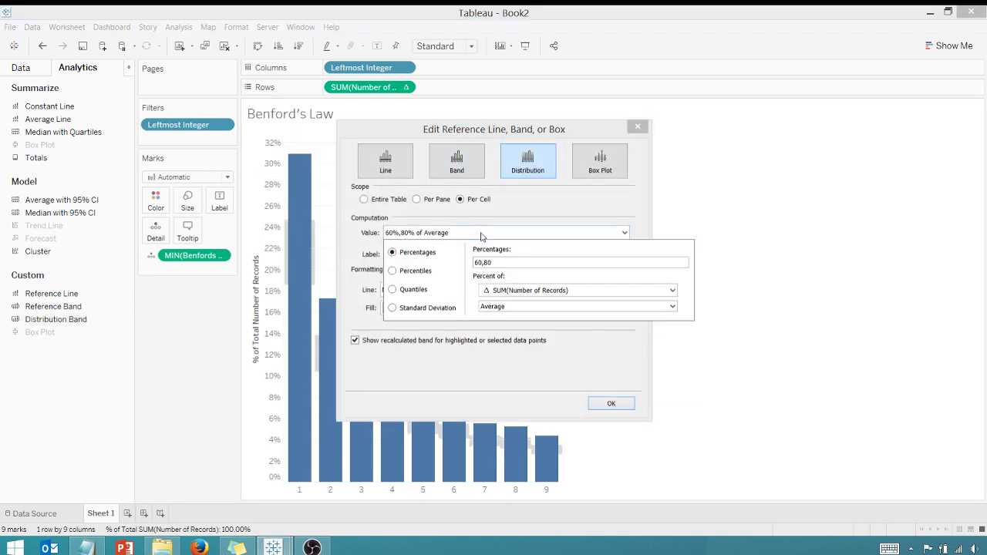
double_click(483, 262)
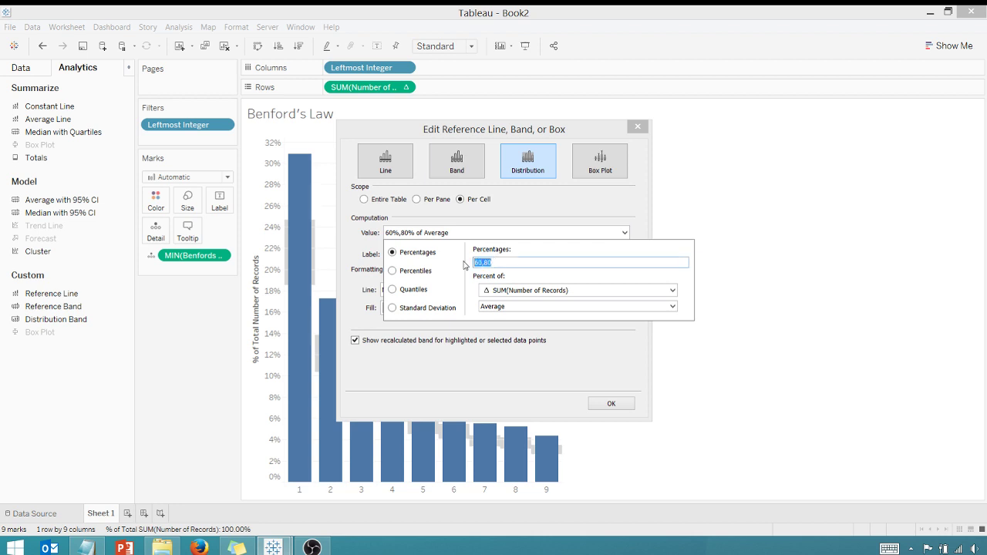
text(80,100,120)
click(544, 291)
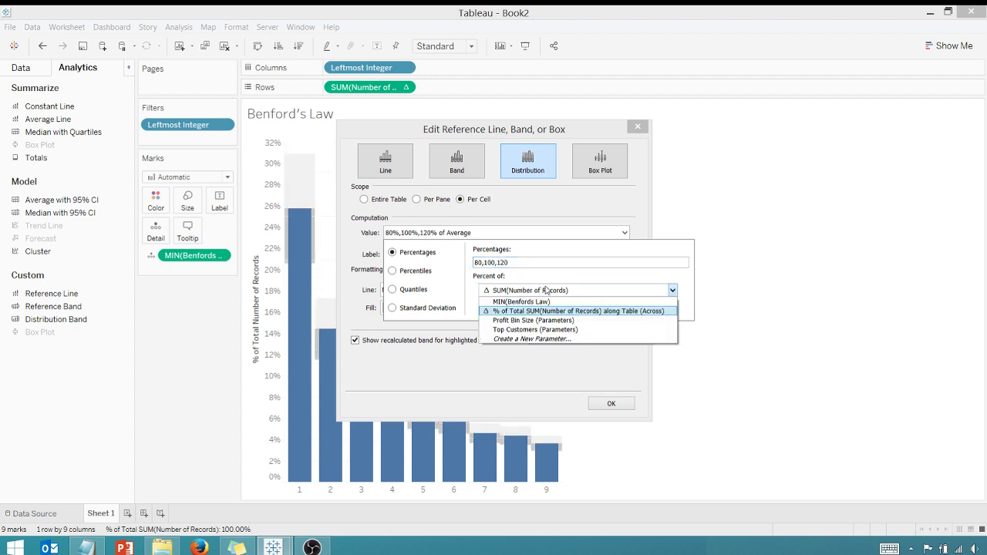
click(544, 301)
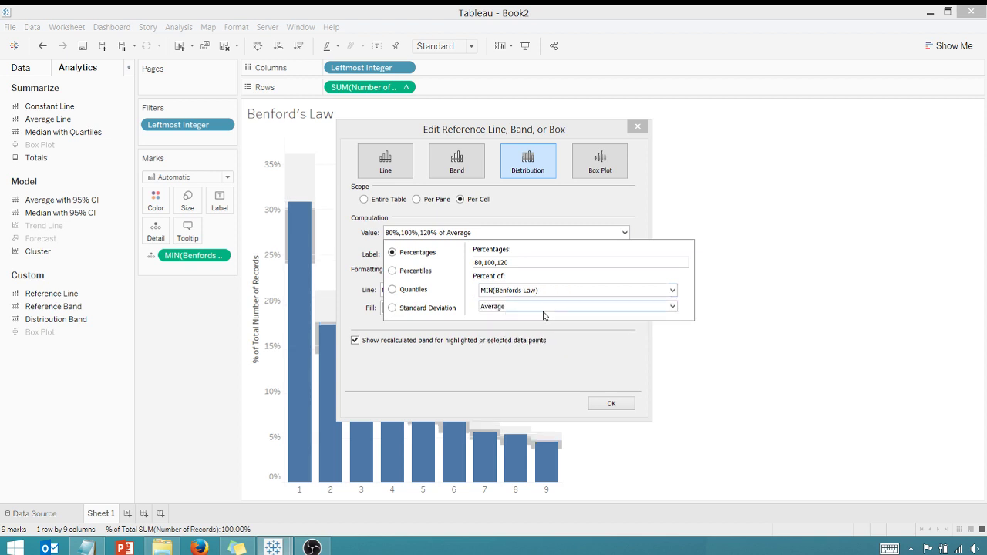
- Give the distribution band a Blue fill with Fill Below turned off, and apply it
click(577, 368)
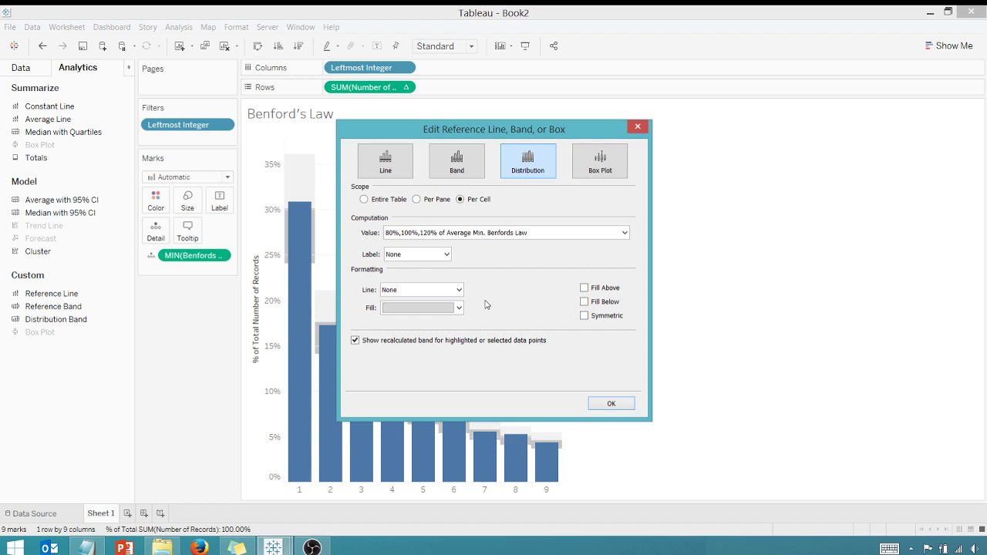
click(584, 303)
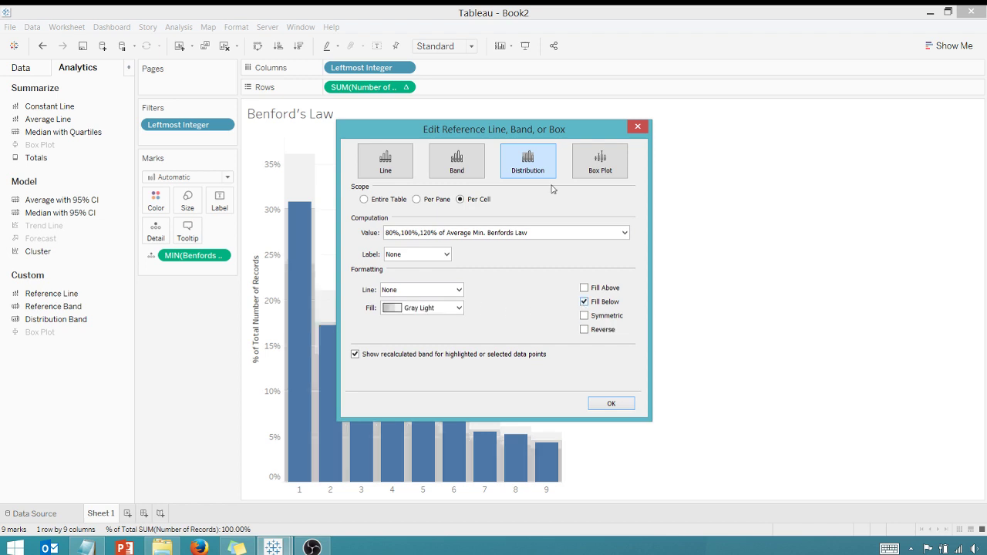
mouse_move(545, 131)
mouse_down()
mouse_move(783, 110)
mouse_move(769, 105)
mouse_up()
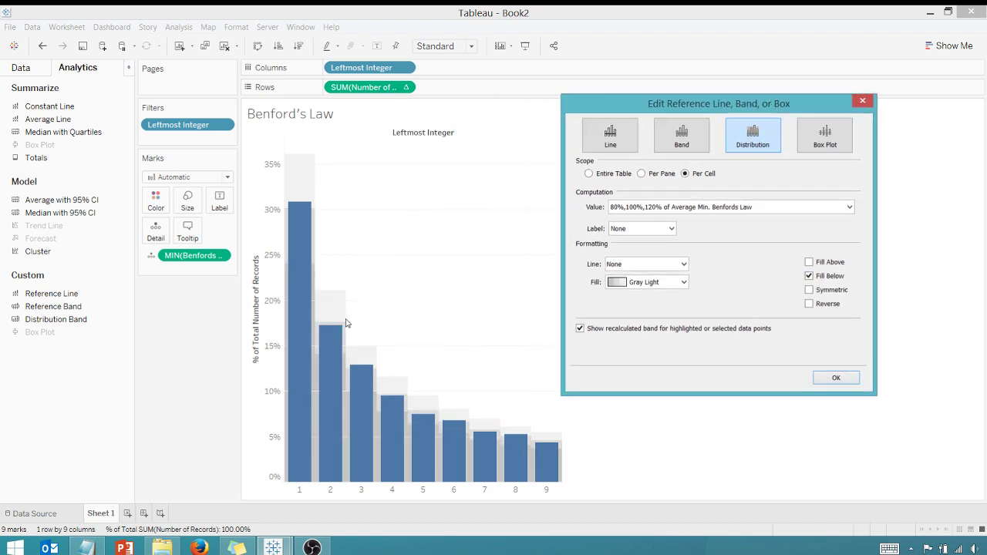
click(685, 283)
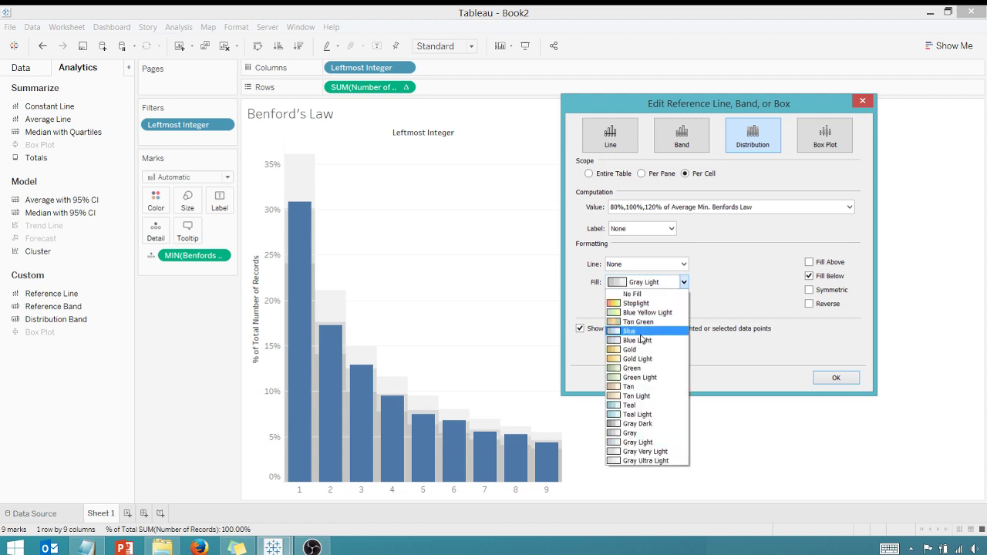
click(641, 333)
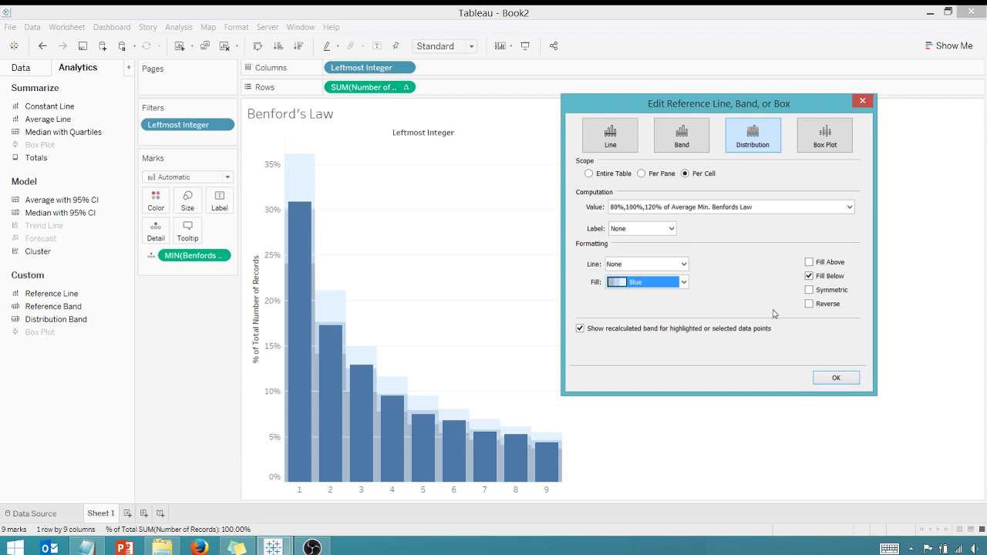
click(809, 276)
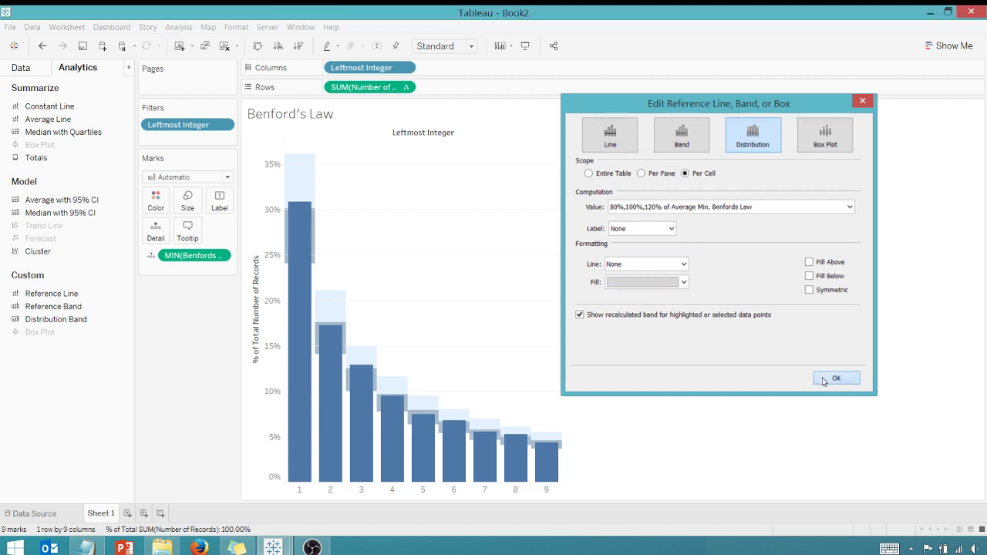
click(824, 380)
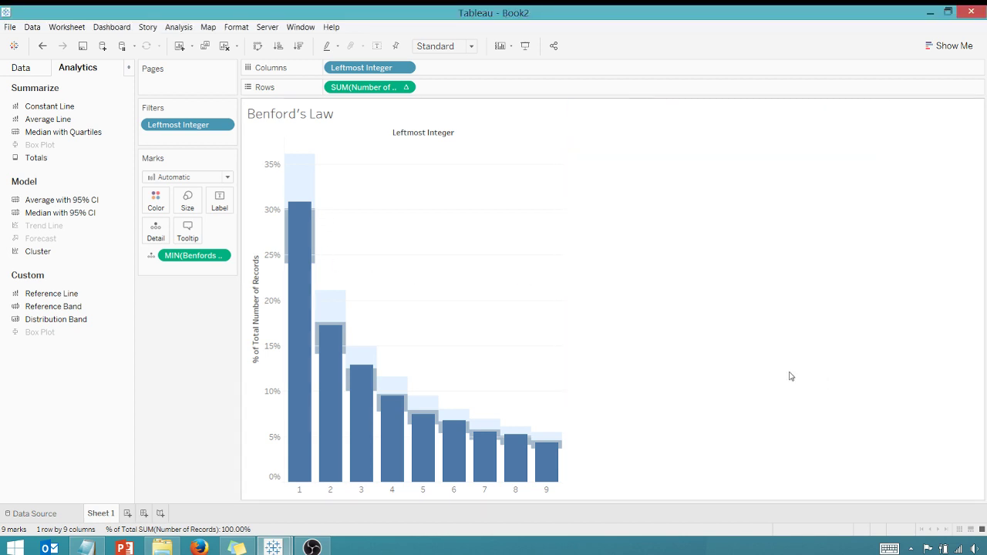
- Change the view fit from Standard to Entire View
click(470, 46)
click(458, 97)
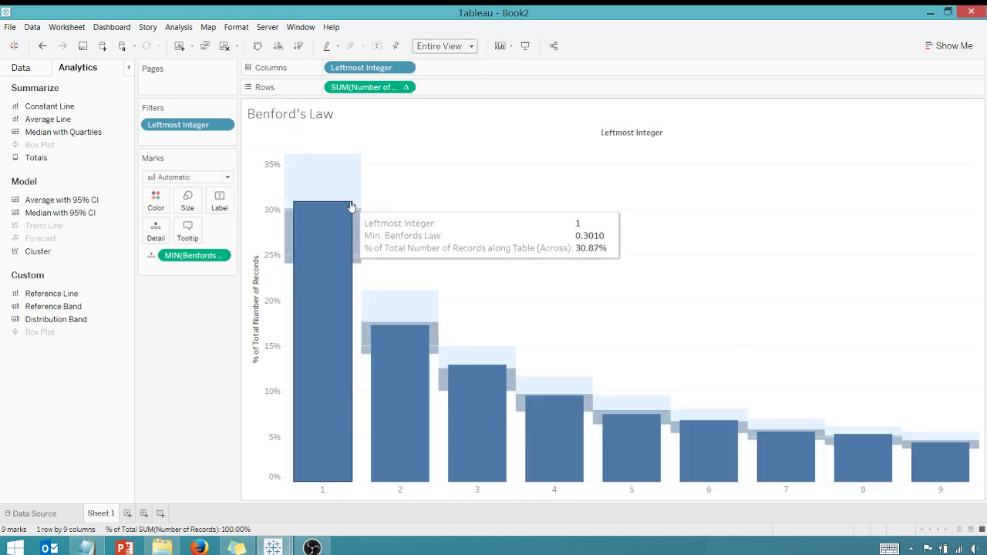
mouse_move(359, 160)
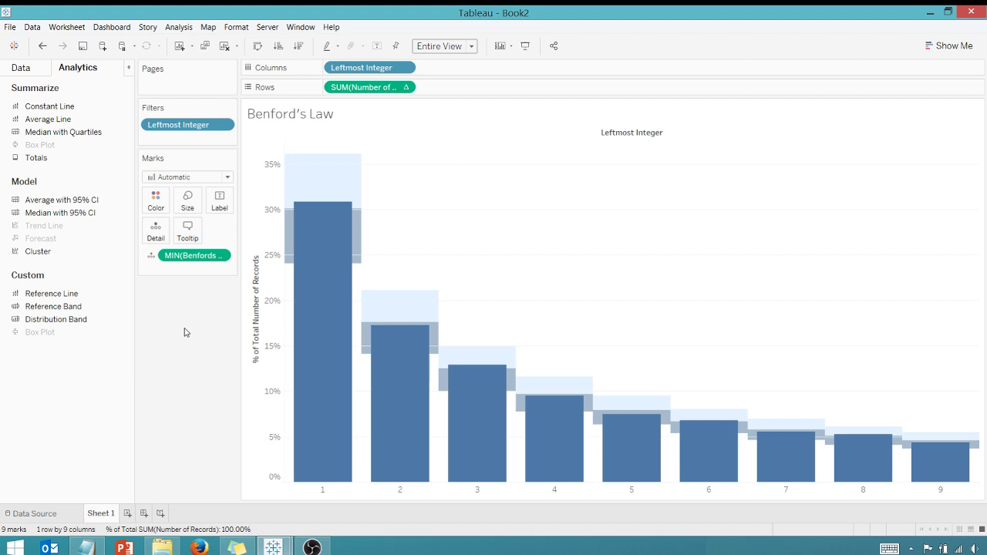
right_click(200, 257)
- Format MIN(Benfords Law) numbers as Percentage, e.g. 30.10% for digit 1
click(217, 296)
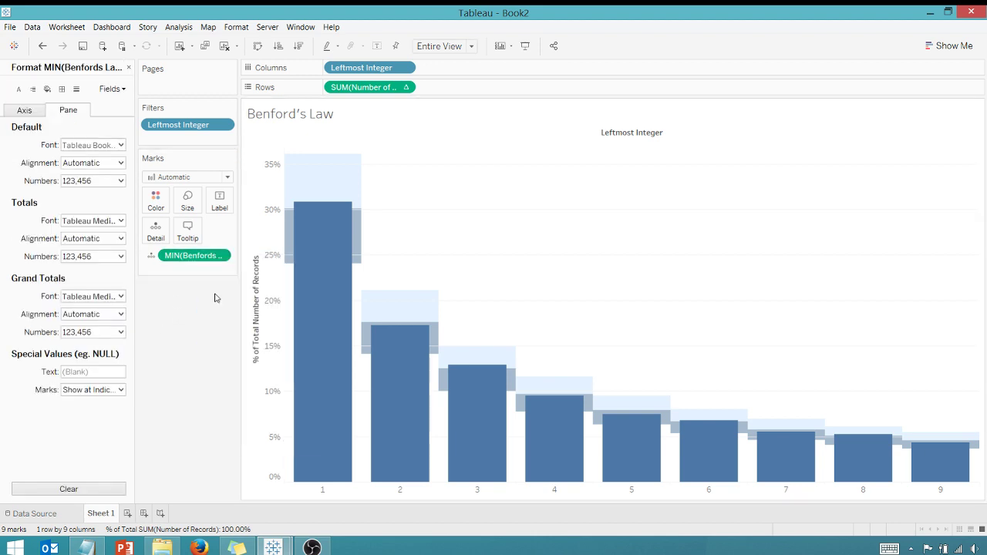
click(120, 180)
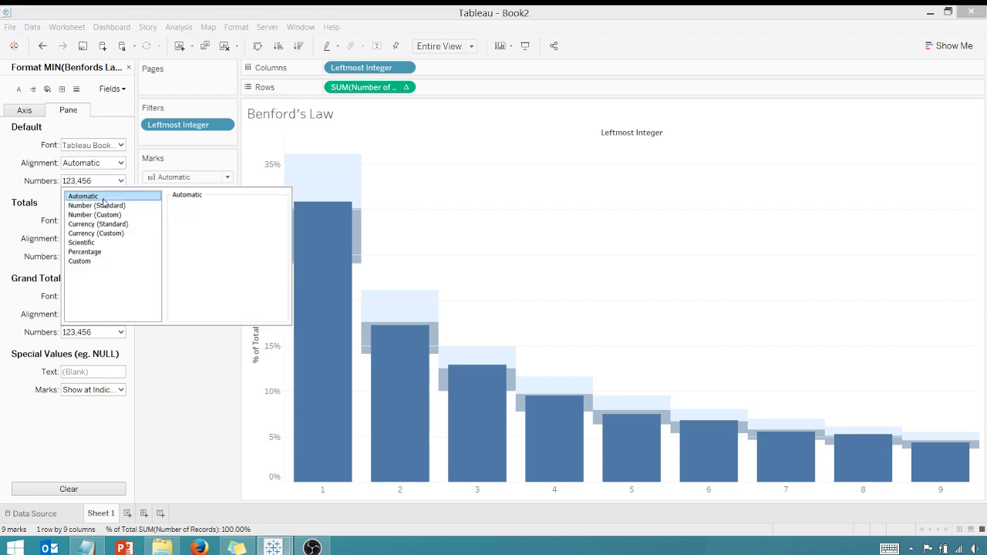
click(93, 253)
click(201, 377)
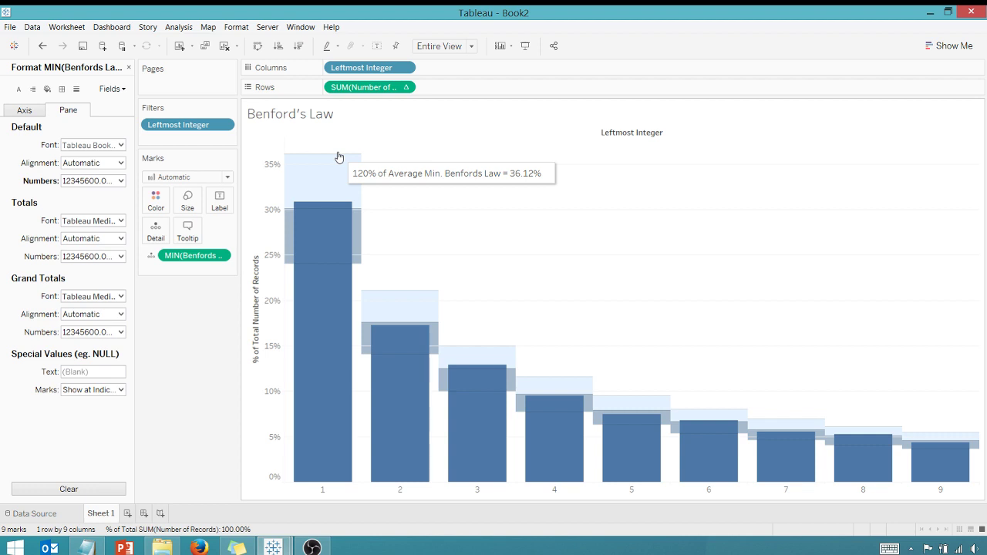
mouse_move(358, 213)
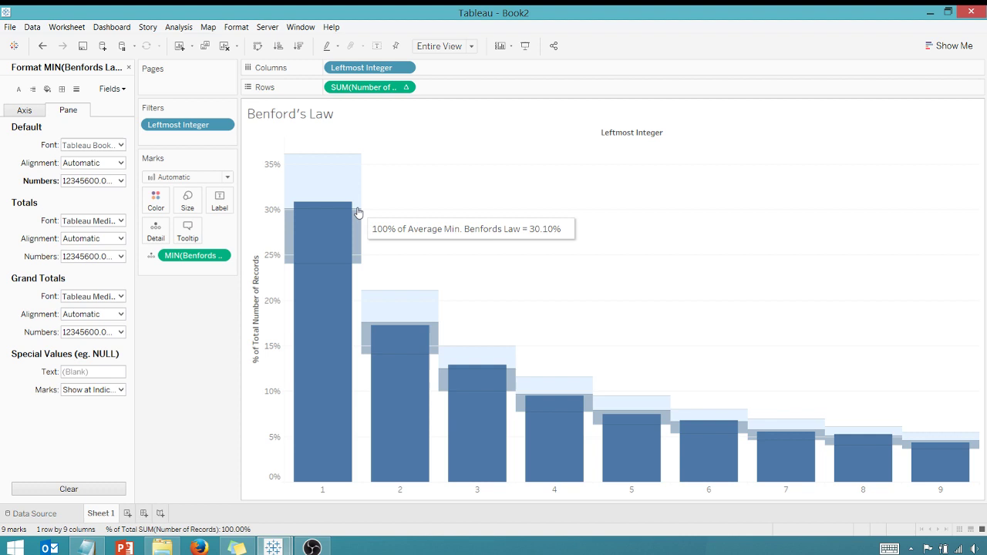
mouse_move(362, 268)
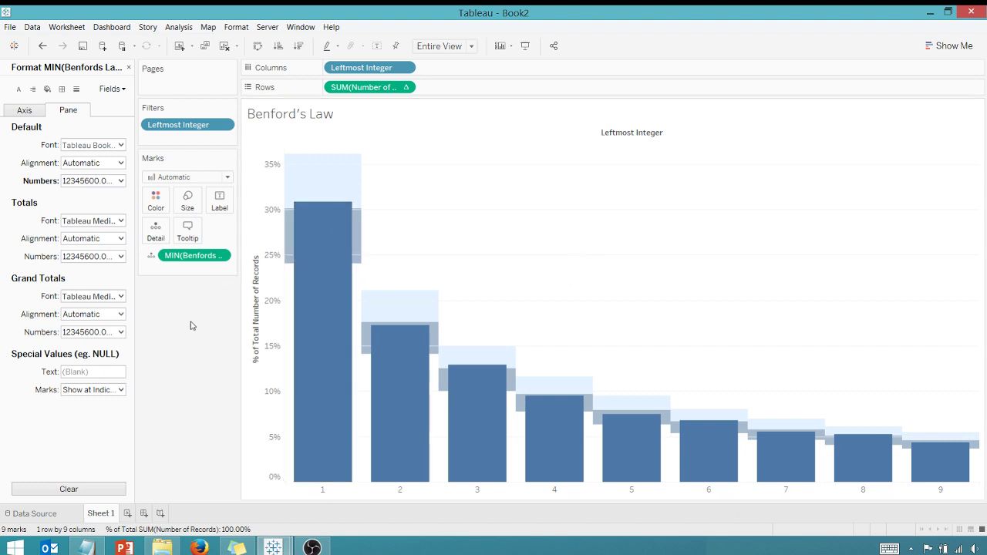
- Create a new calculated field named Pct Diff Benfords Law
click(129, 68)
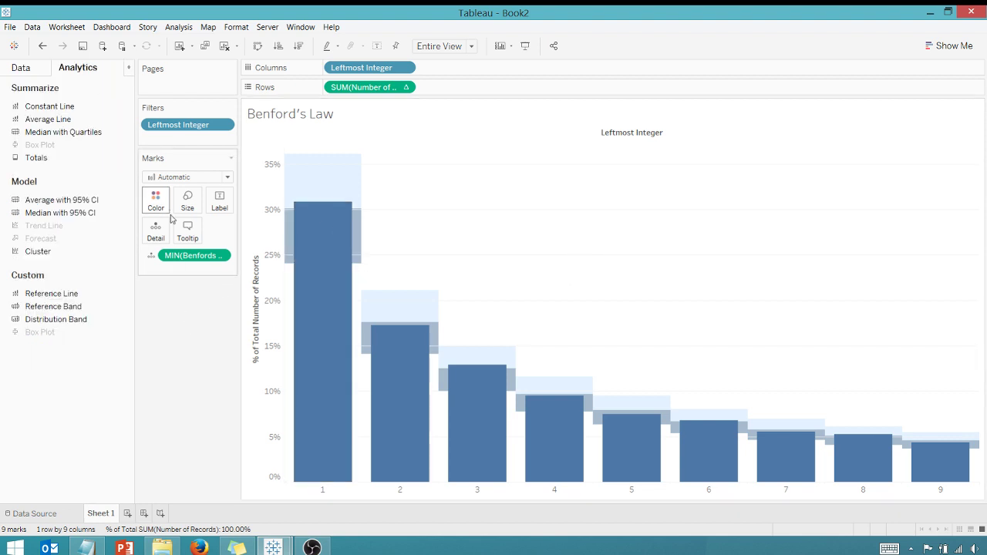
click(36, 68)
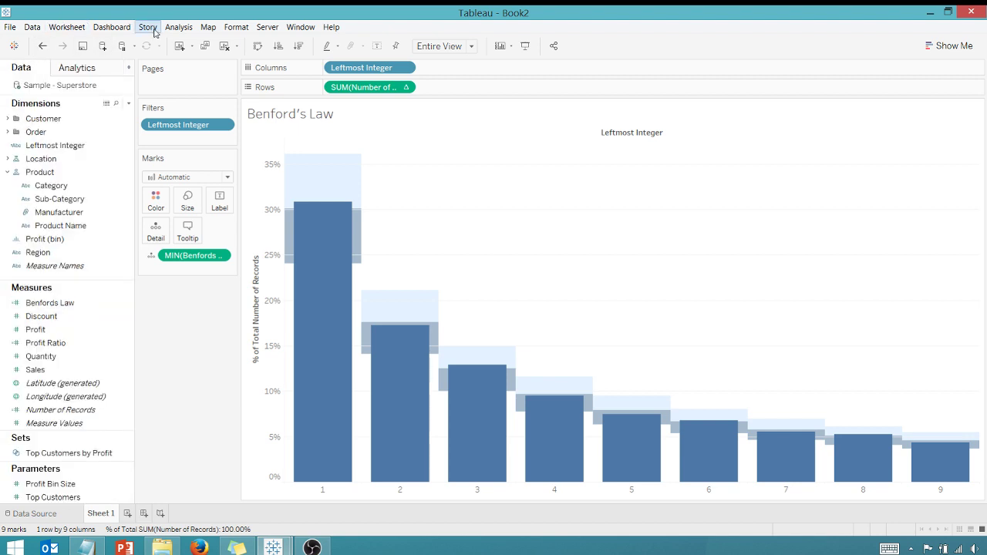
click(176, 28)
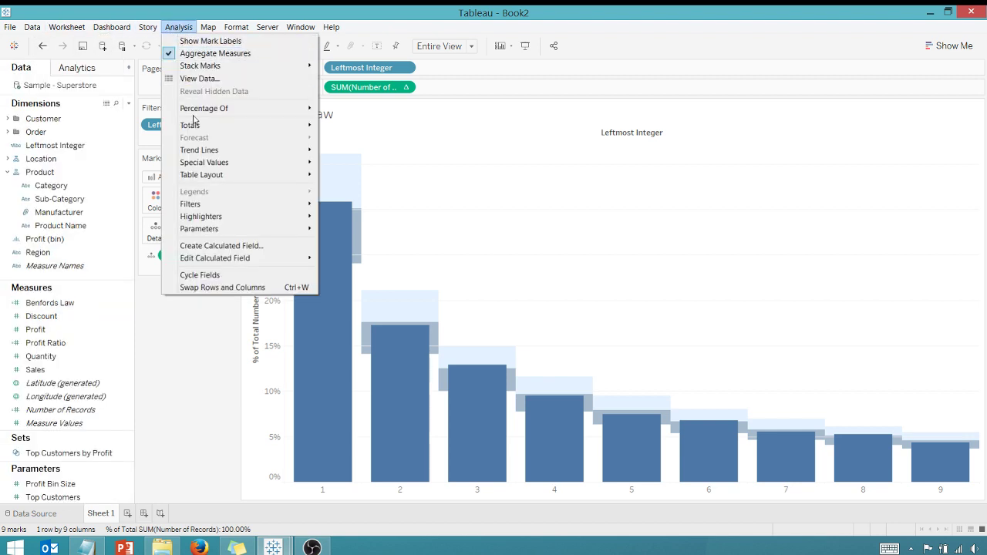
click(206, 246)
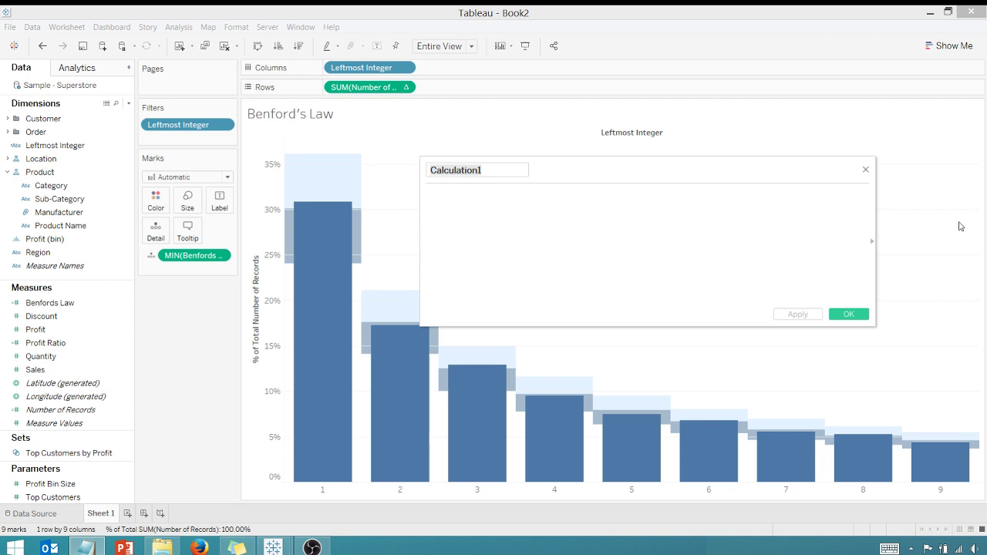
click(501, 169)
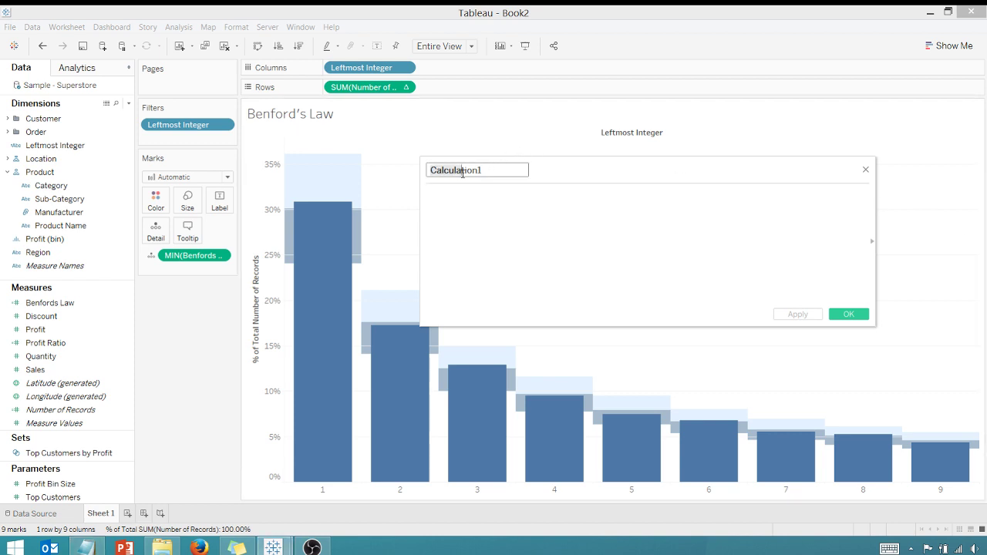
drag(463, 173, 495, 173)
text(Pct Diff Benfords Law)
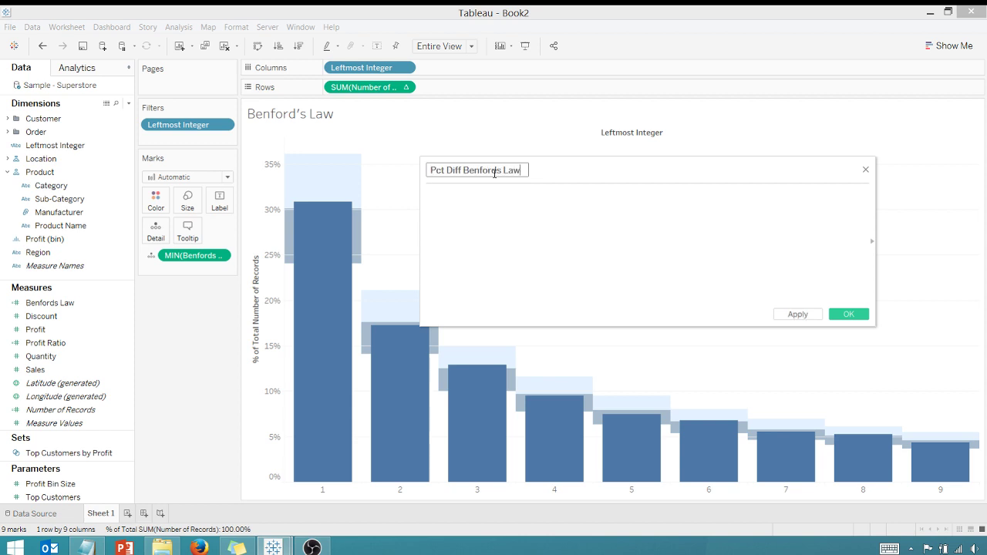
- Define it as the record share SUM/TOTAL(SUM(Number of Records)) minus MIN(Benfords Law), and apply
click(355, 90)
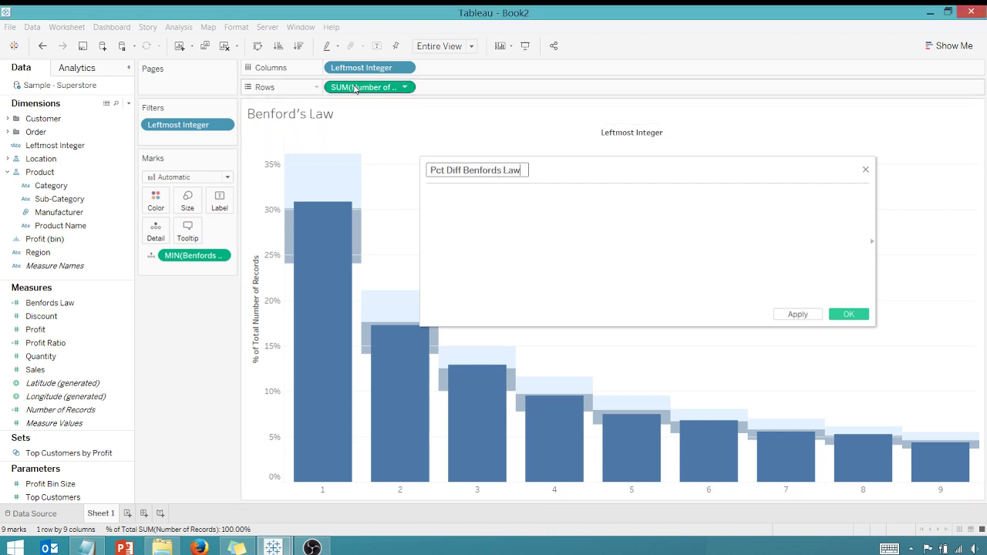
drag(355, 89, 479, 212)
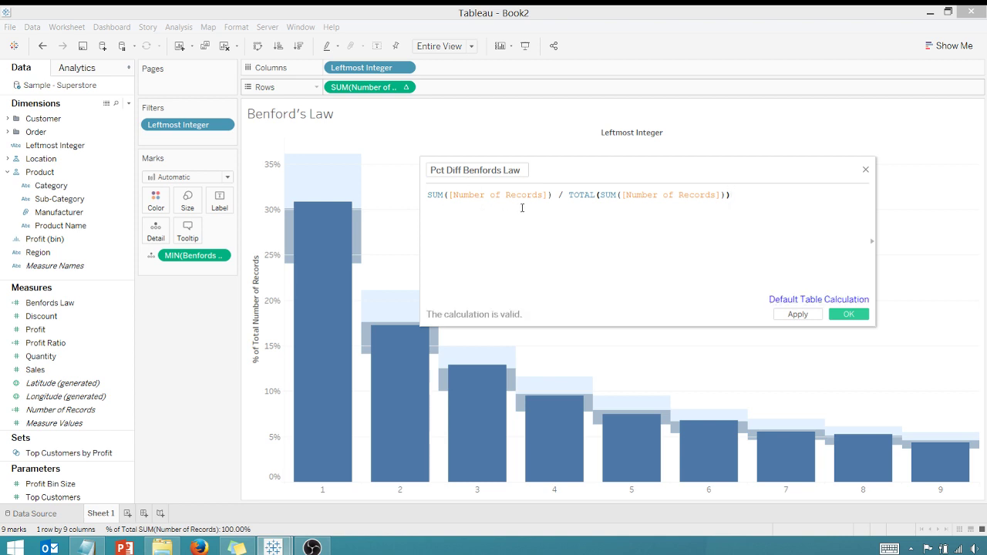
text(-)
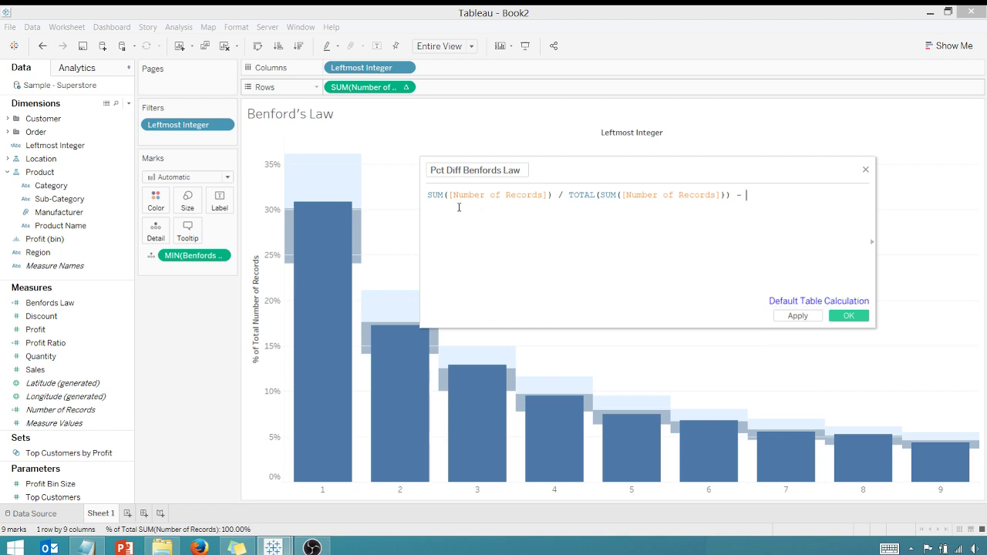
drag(180, 254, 797, 202)
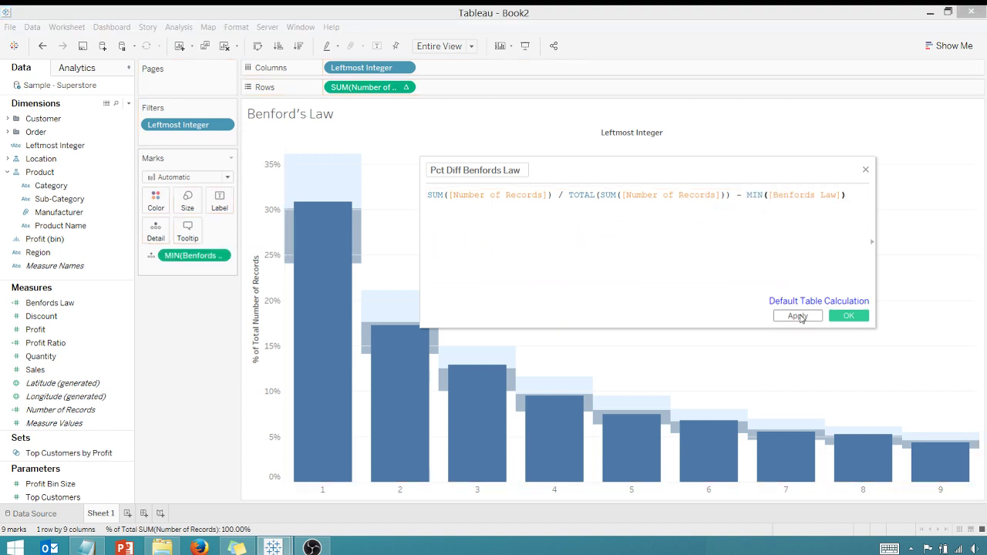
click(848, 317)
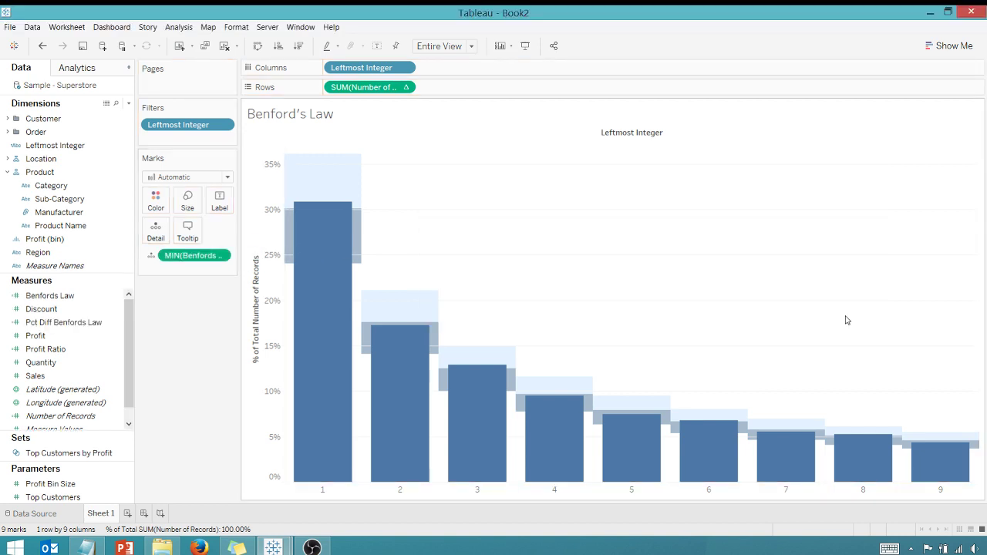
- Put Pct Diff Benfords Law on Label, formatted as Percentage
click(85, 329)
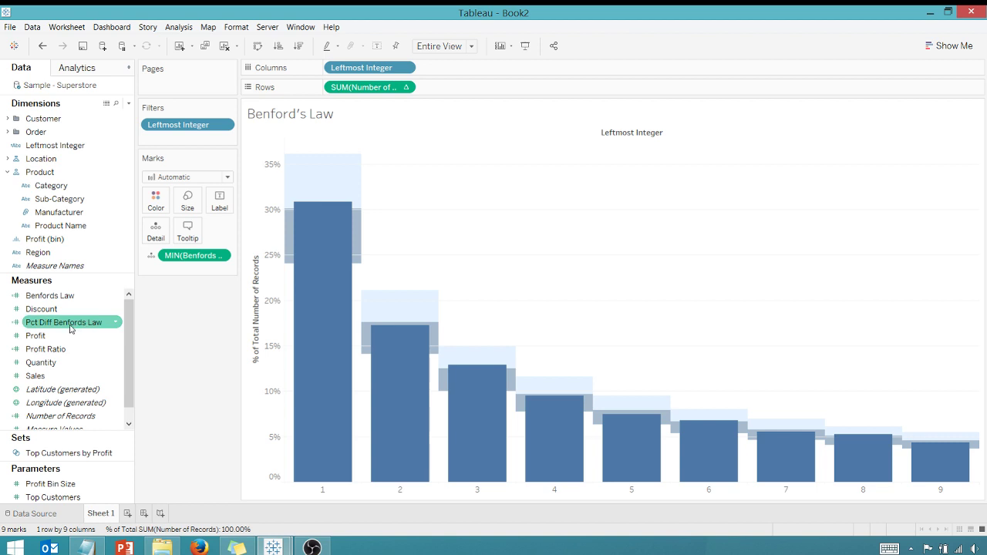
drag(68, 325, 228, 204)
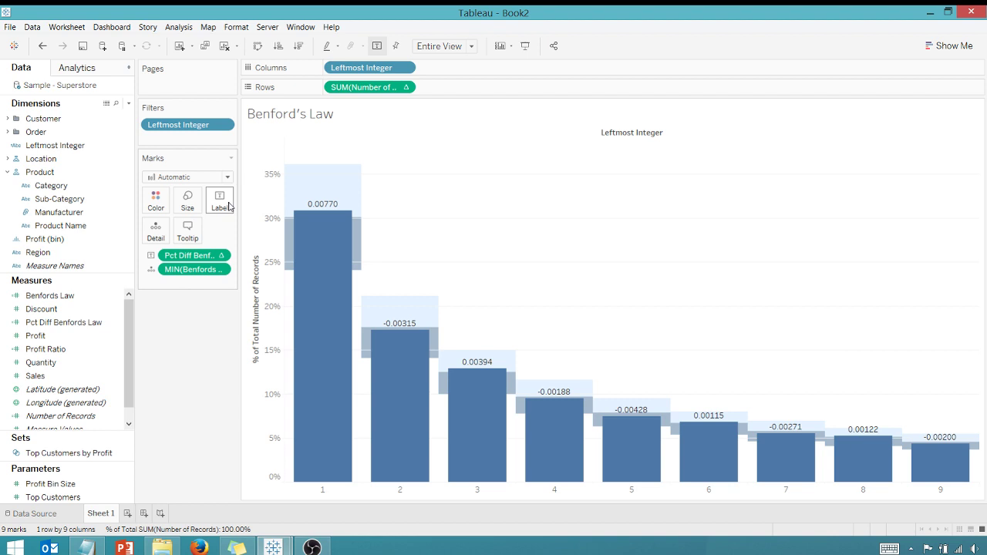
right_click(184, 255)
click(204, 297)
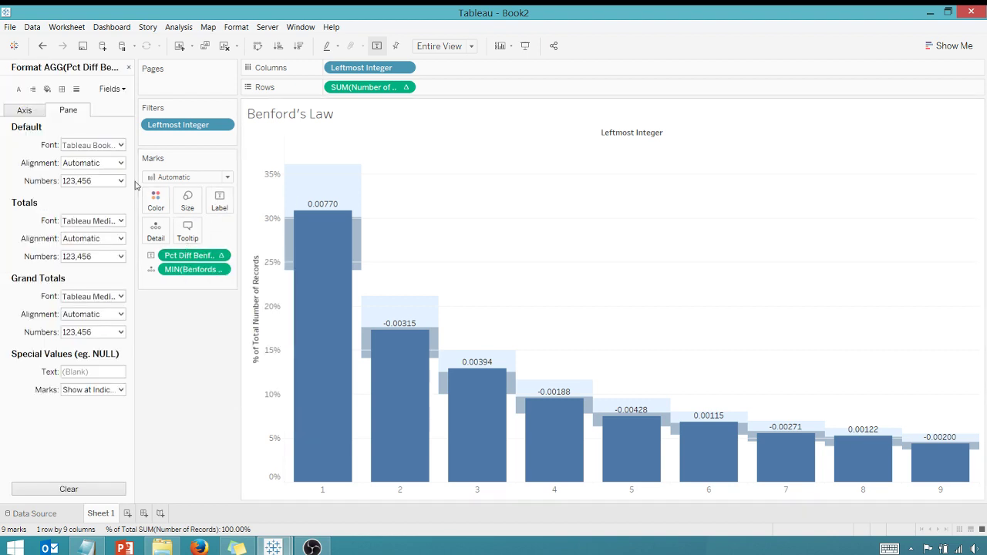
click(122, 181)
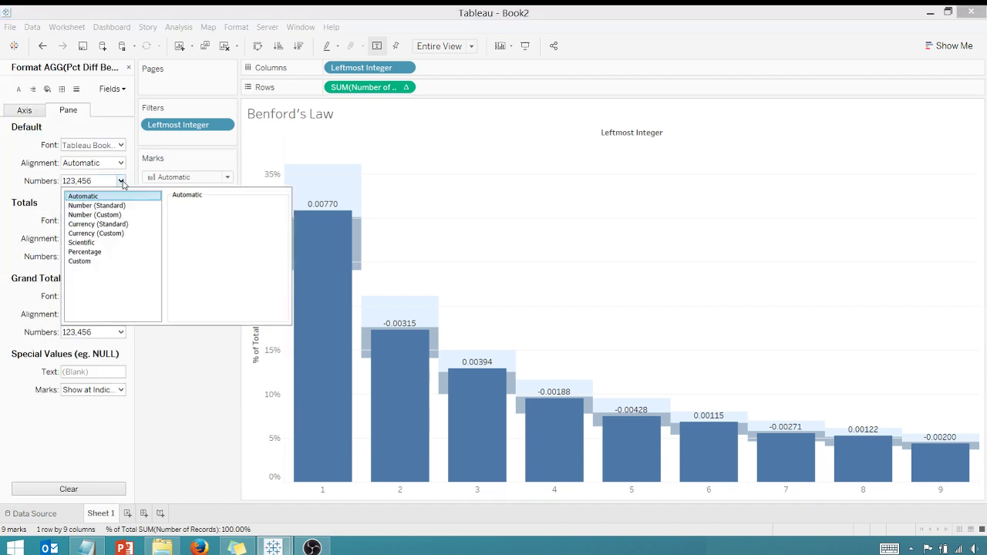
click(91, 253)
click(178, 382)
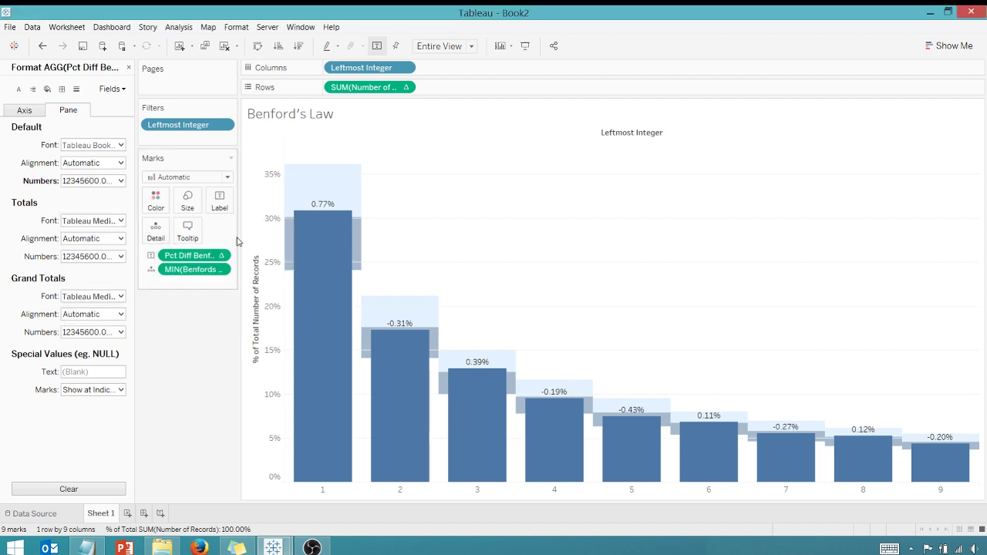
- Set the bar labels to font size 12 with Middle vertical alignment
click(219, 202)
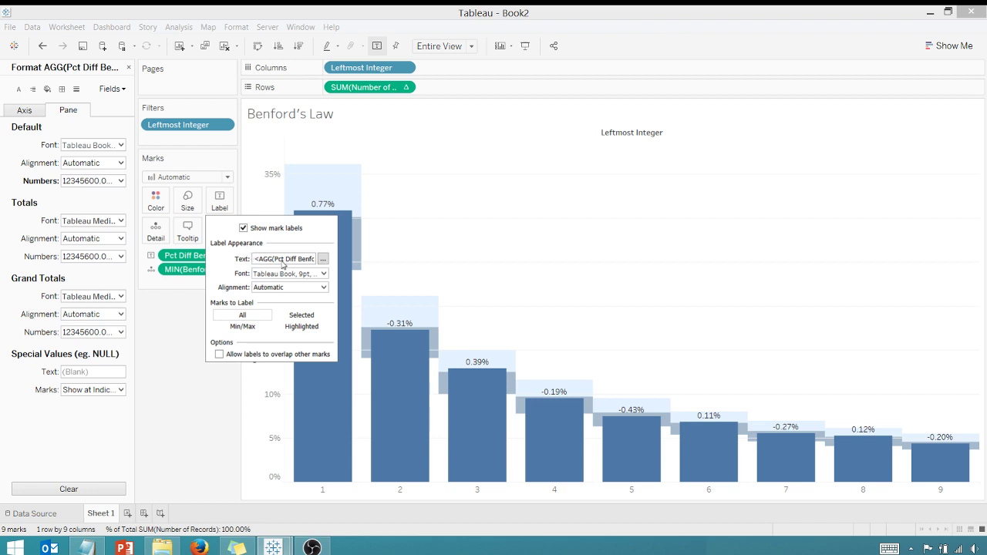
click(324, 259)
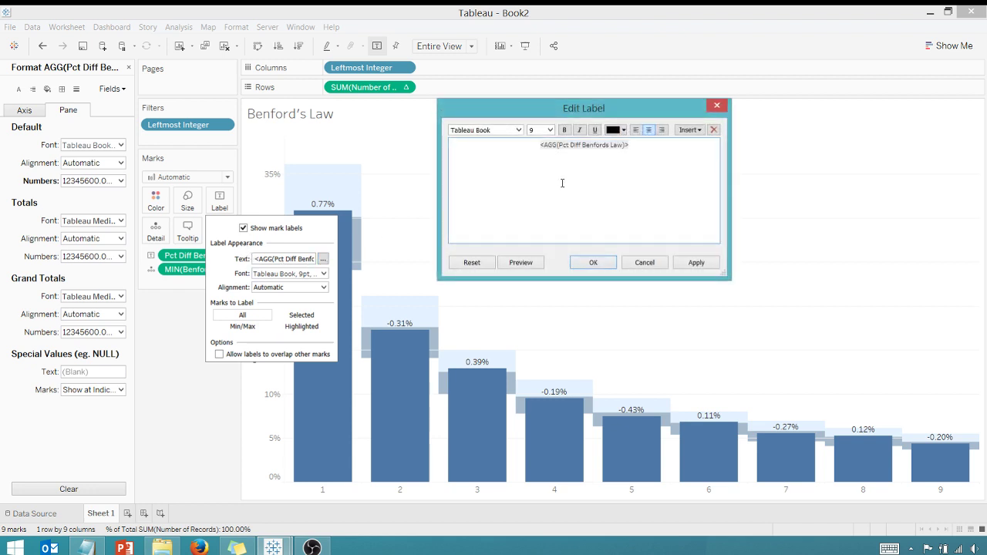
drag(638, 145, 539, 145)
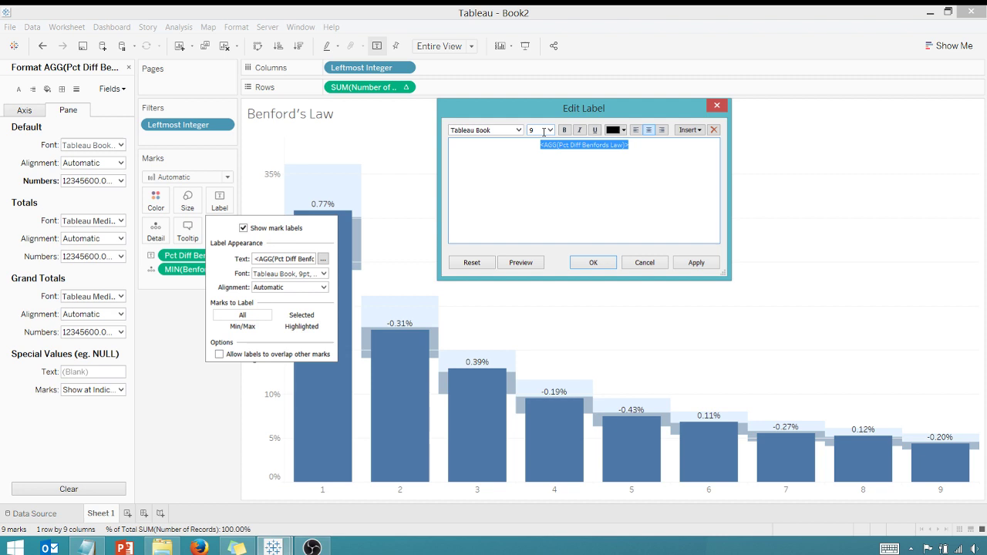
click(550, 130)
click(541, 178)
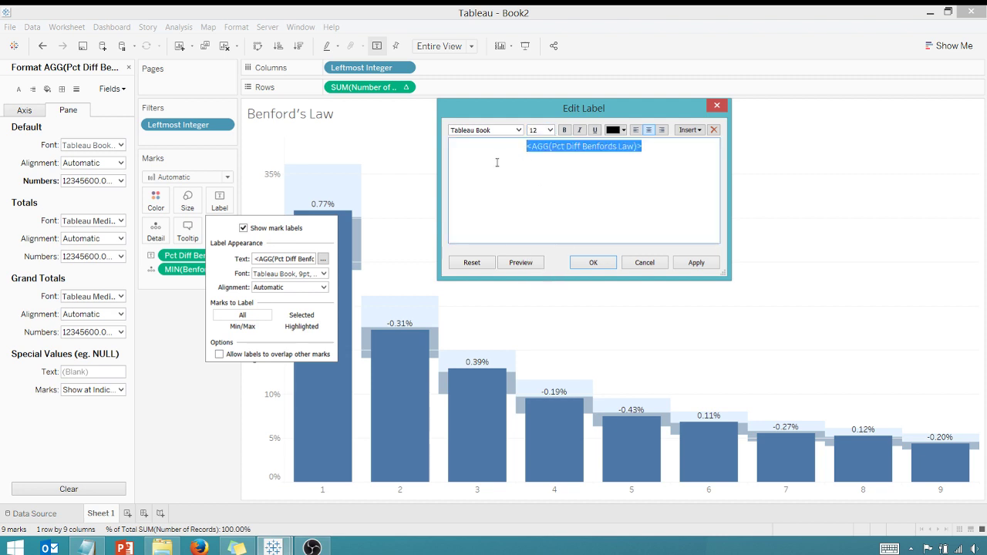
click(592, 263)
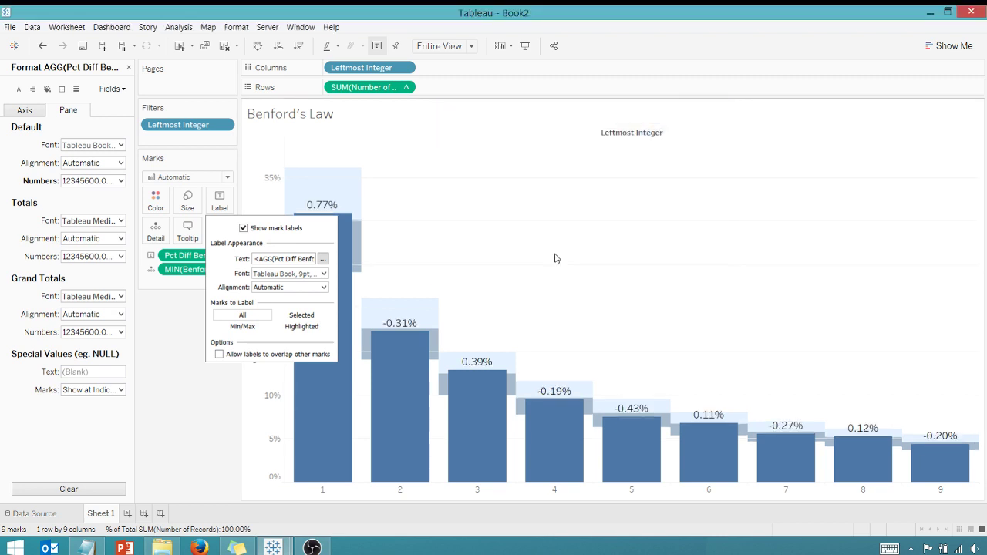
click(324, 288)
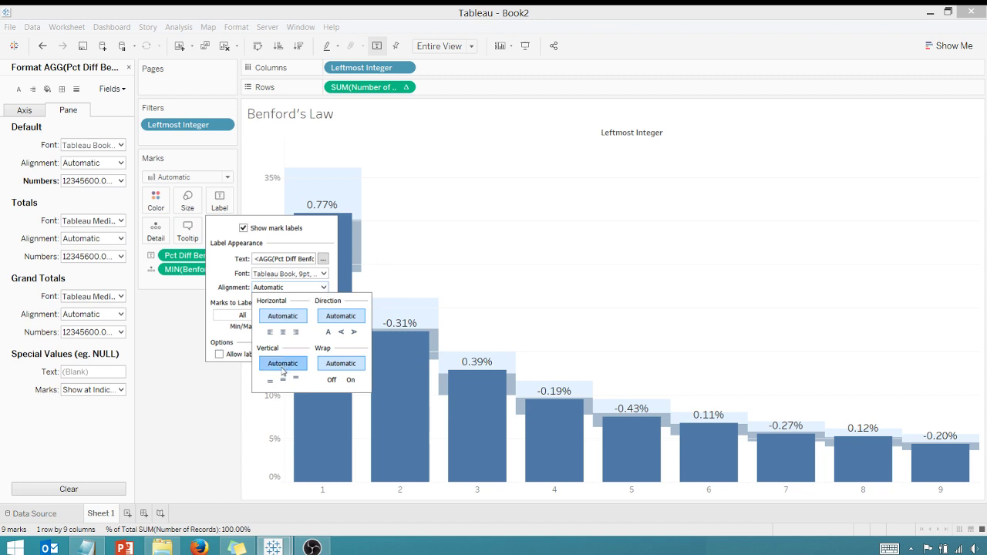
click(282, 380)
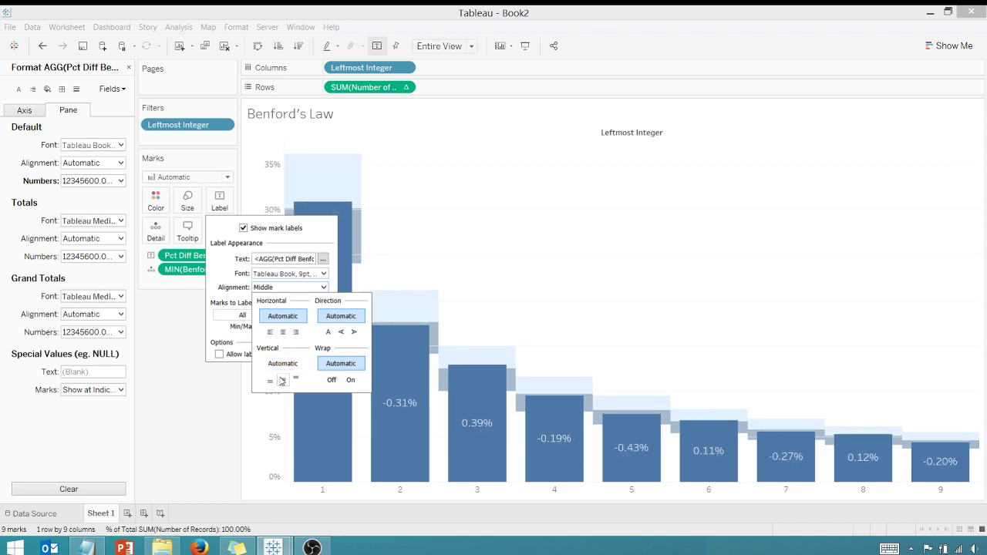
click(483, 212)
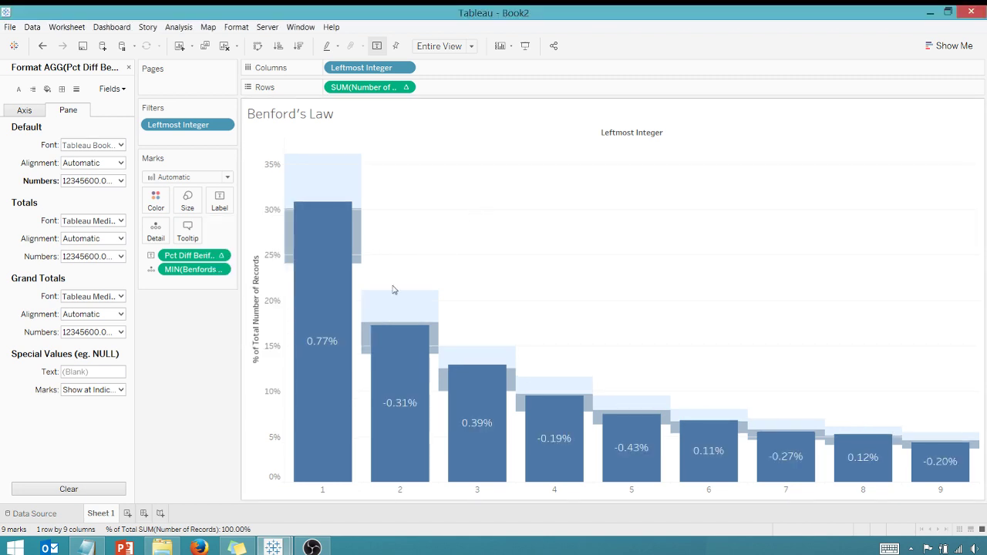
mouse_move(310, 342)
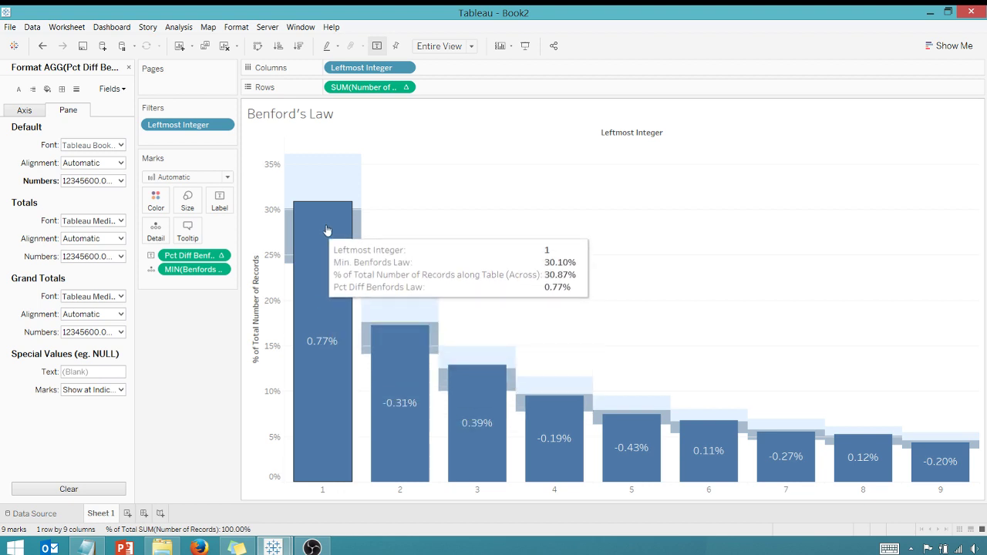
mouse_move(358, 215)
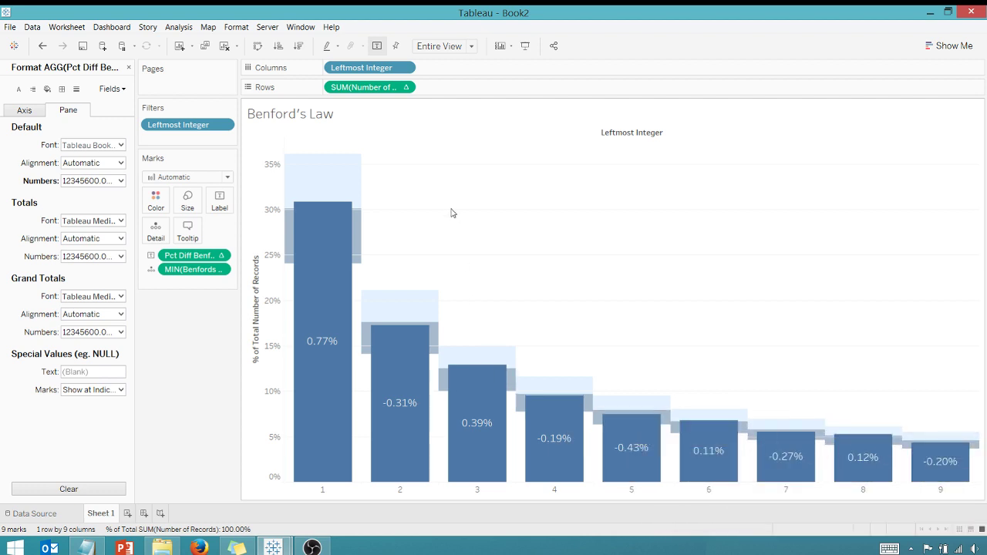
- Place Category on the Rows shelf ahead of the Number of Records measure
click(128, 67)
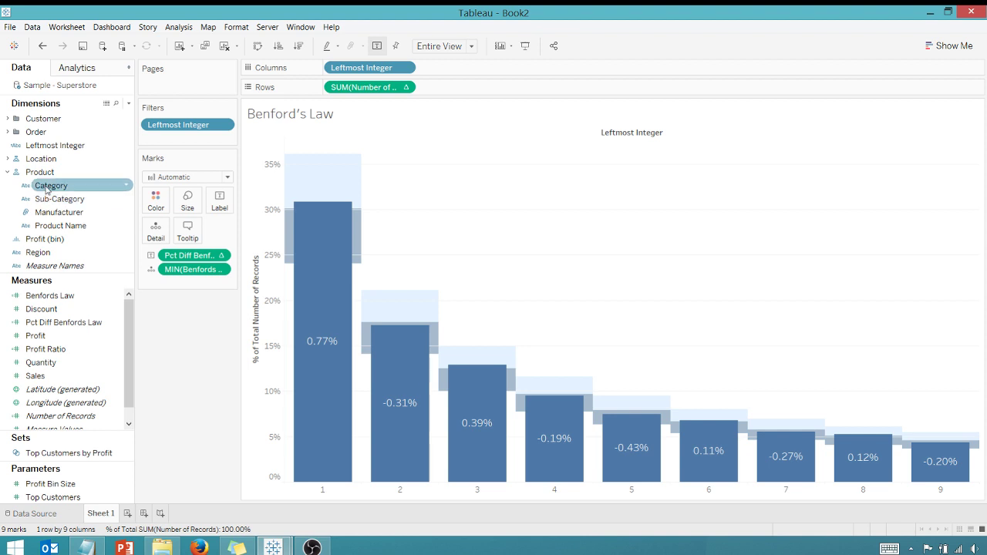
drag(47, 191, 332, 89)
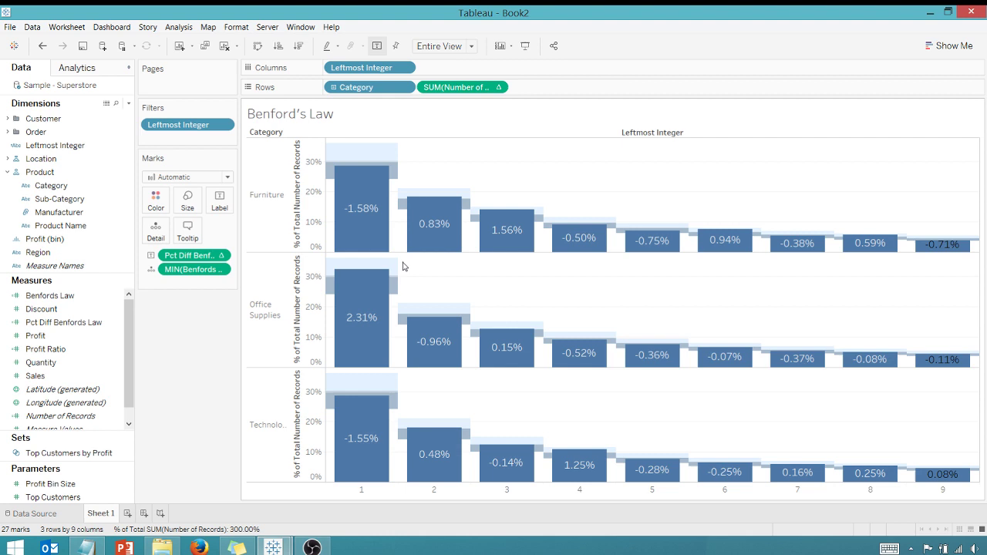
mouse_move(363, 456)
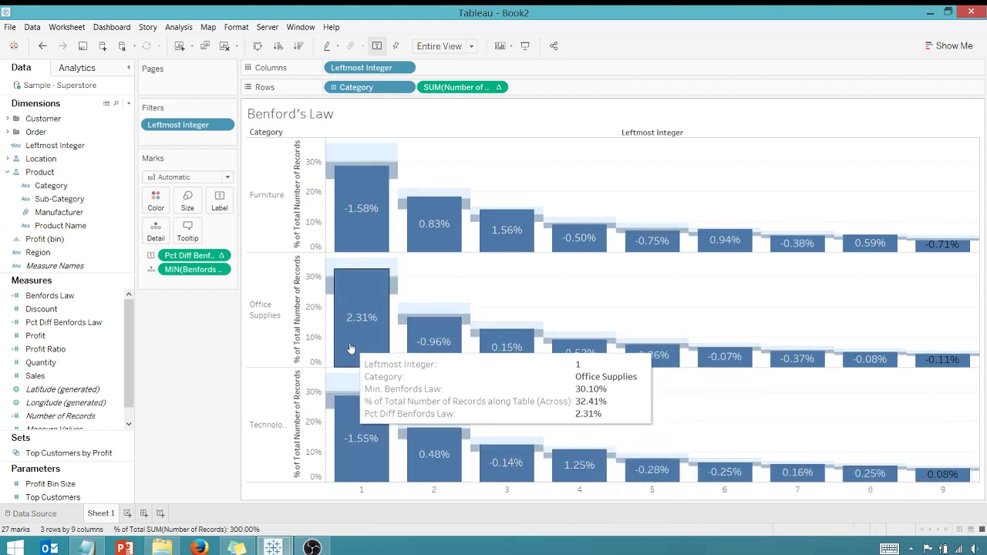
mouse_move(429, 227)
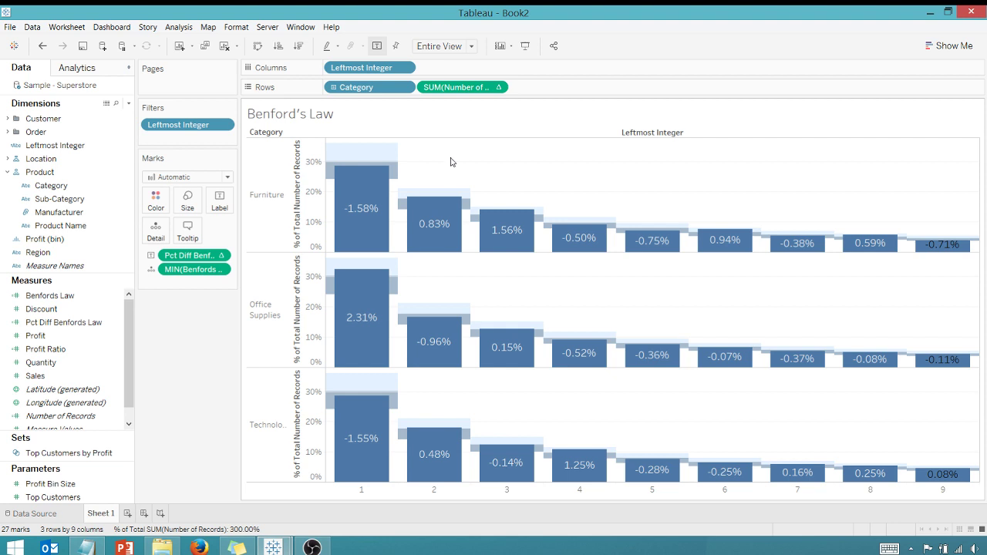